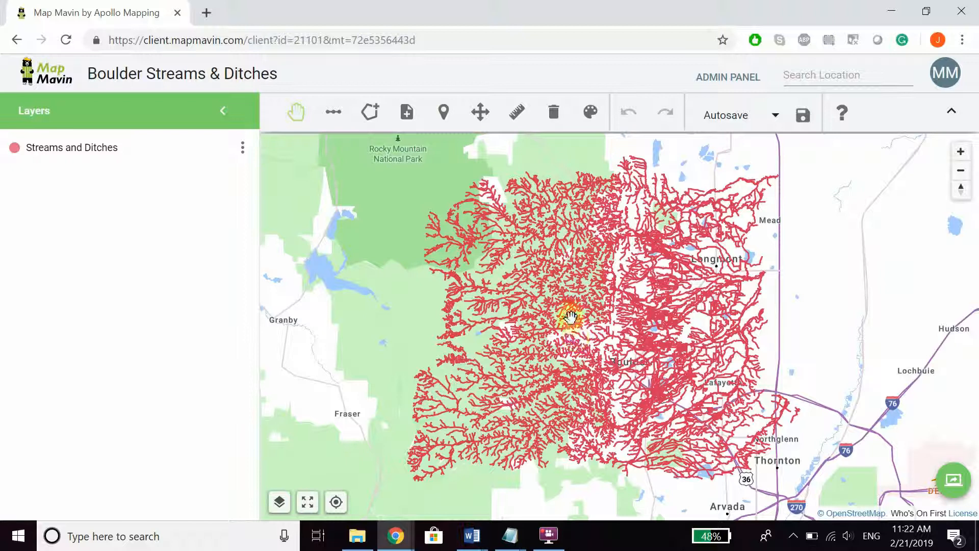
Open the screen share chat for the Boulder Streams & Ditches map and start the shared session.
{"action": "mouse_move", "coordinate": [655, 328]}
{"action": "left_mouse_down"}
{"action": "mouse_move", "coordinate": [637, 321]}
{"action": "mouse_move", "coordinate": [648, 331]}
{"action": "left_mouse_up"}
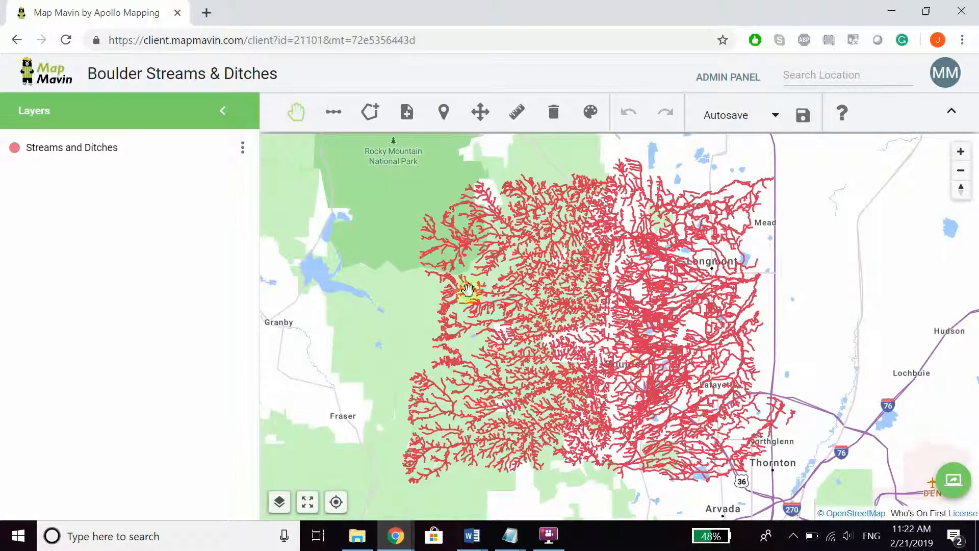
{"action": "left_click", "coordinate": [955, 481]}
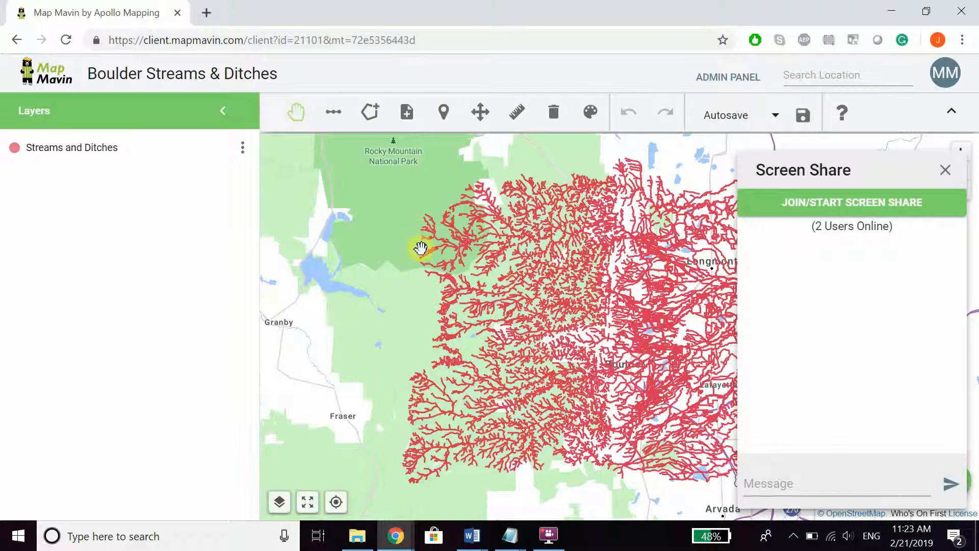
{"action": "left_click", "coordinate": [795, 473]}
{"action": "left_click_drag", "start_coordinate": [470, 296], "coordinate": [405, 277]}
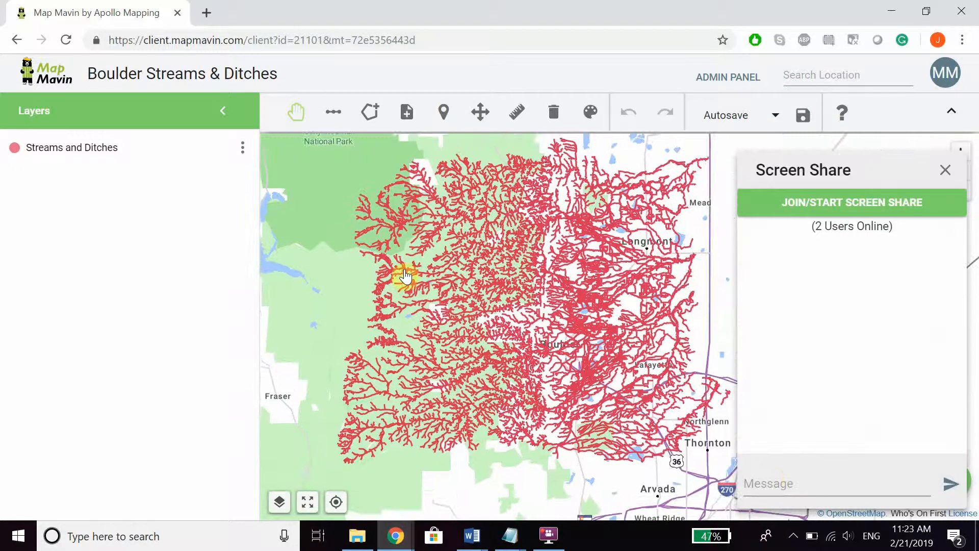
{"action": "left_click", "coordinate": [880, 205]}
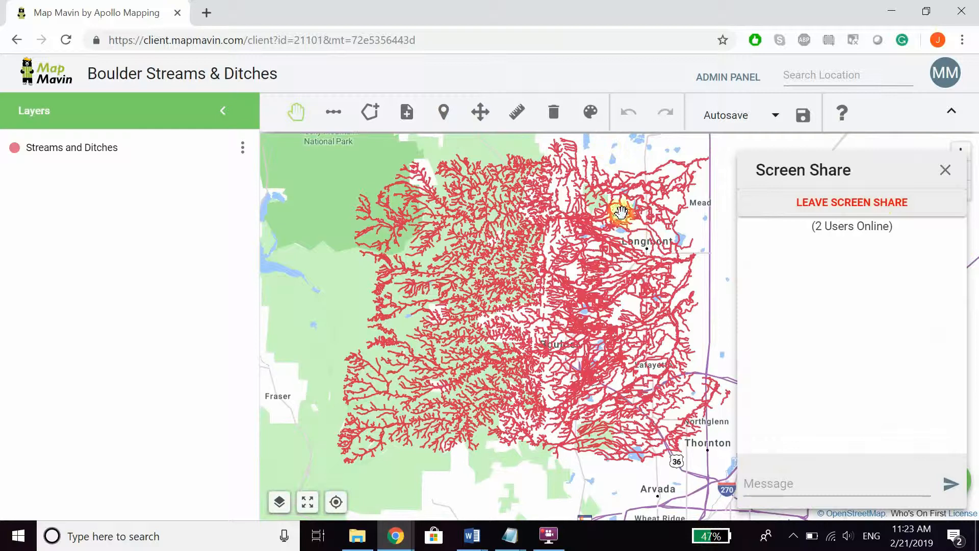
Examine the streams and ditches around Boulder and Longmont and the mountains to the west in the shared map.
{"action": "left_click_drag", "start_coordinate": [614, 224], "coordinate": [609, 234]}
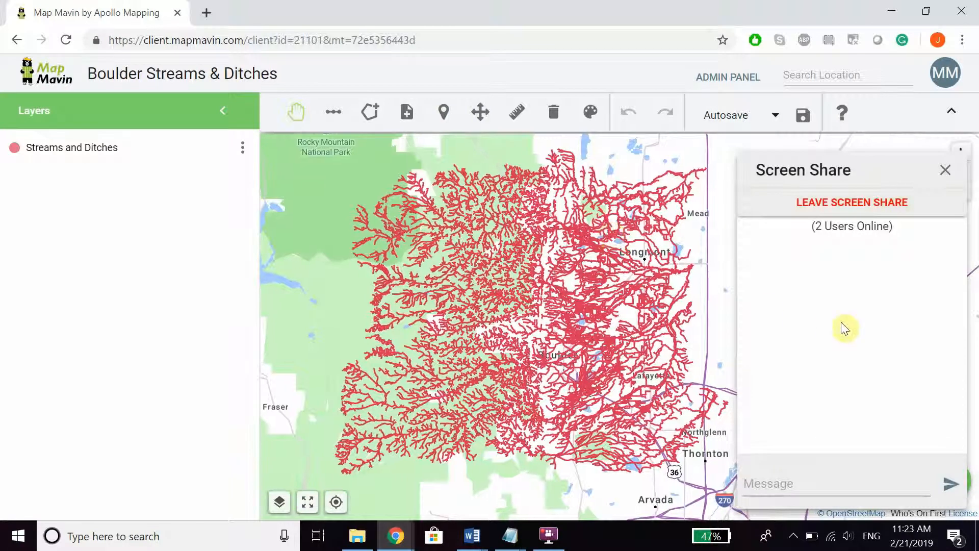
{"action": "mouse_move", "coordinate": [819, 228]}
{"action": "left_click_drag", "start_coordinate": [586, 246], "coordinate": [542, 250]}
{"action": "scroll", "coordinate": [548, 256], "scroll_direction": "up", "scroll_amount": 1}
{"action": "scroll", "coordinate": [542, 250], "scroll_direction": "up", "scroll_amount": 1}
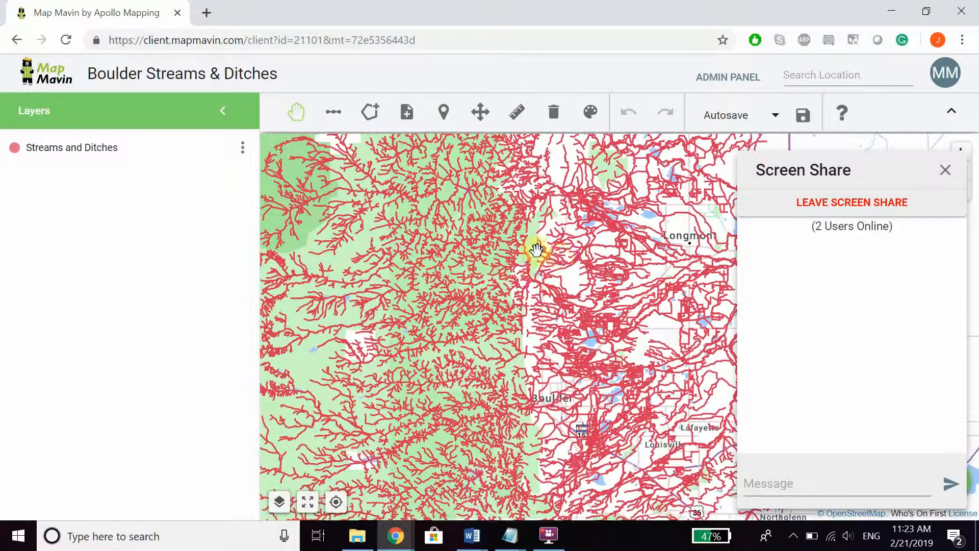
{"action": "scroll", "coordinate": [568, 264], "scroll_direction": "down", "scroll_amount": 1}
{"action": "left_click_drag", "start_coordinate": [519, 284], "coordinate": [510, 244]}
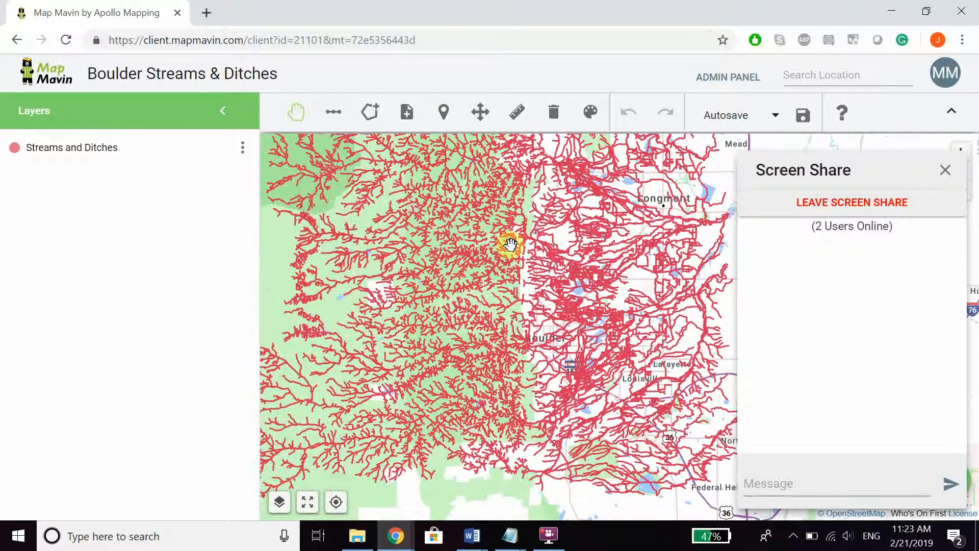
{"action": "left_click_drag", "start_coordinate": [361, 281], "coordinate": [418, 287]}
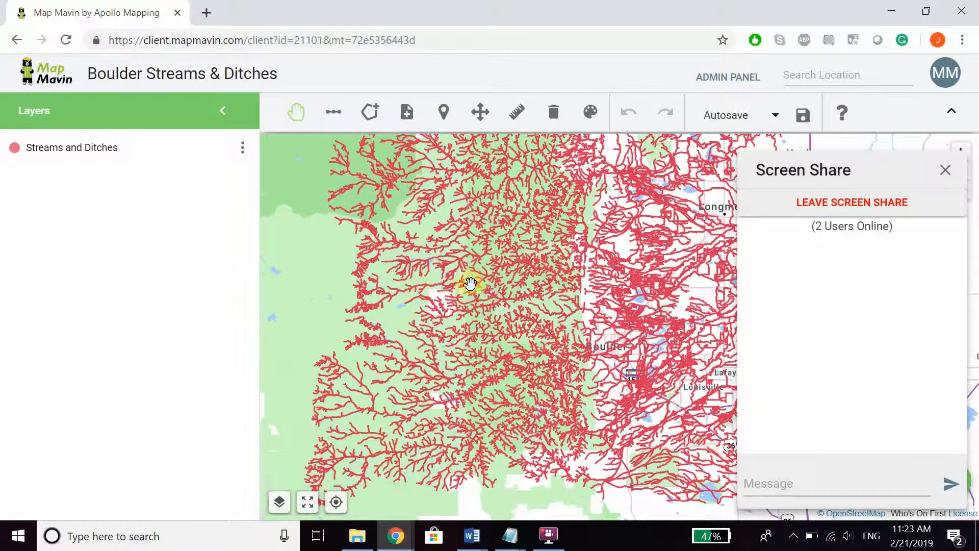
{"action": "scroll", "coordinate": [450, 298], "scroll_direction": "up", "scroll_amount": 1}
Send a chat message greeting the colleague by name and saying "follow along as I show you which streams we need to check out.".
{"action": "left_click", "coordinate": [762, 482]}
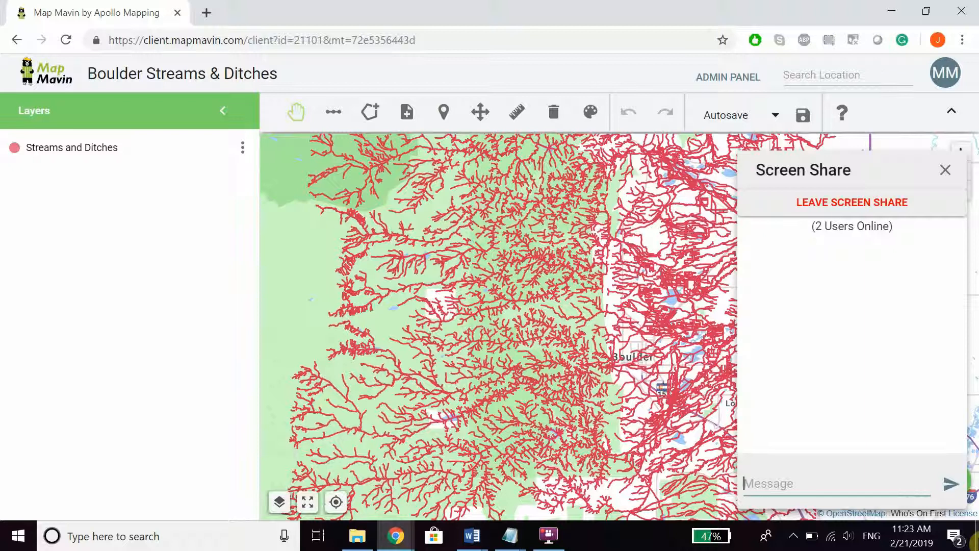
{"action": "type", "text": "He"}
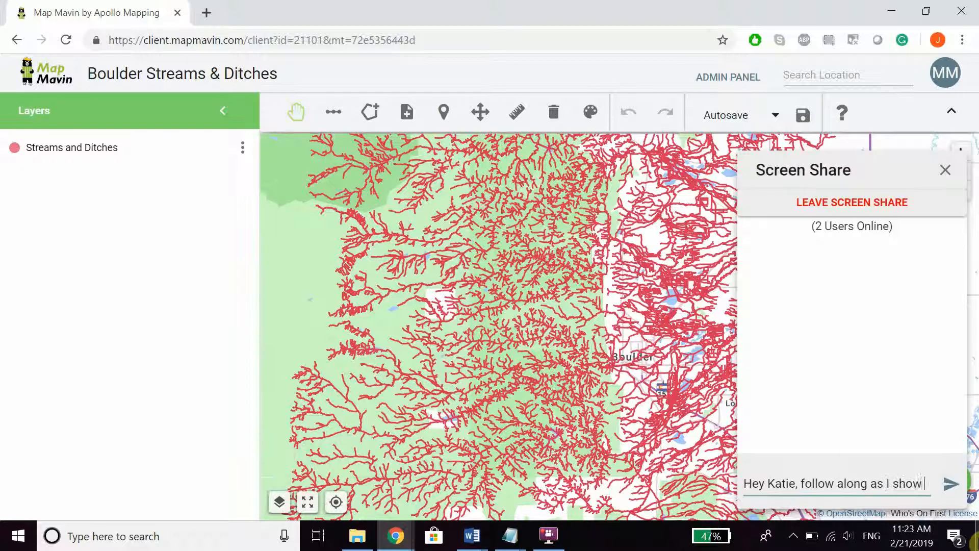
{"action": "type", "text": "you which streams we ne"}
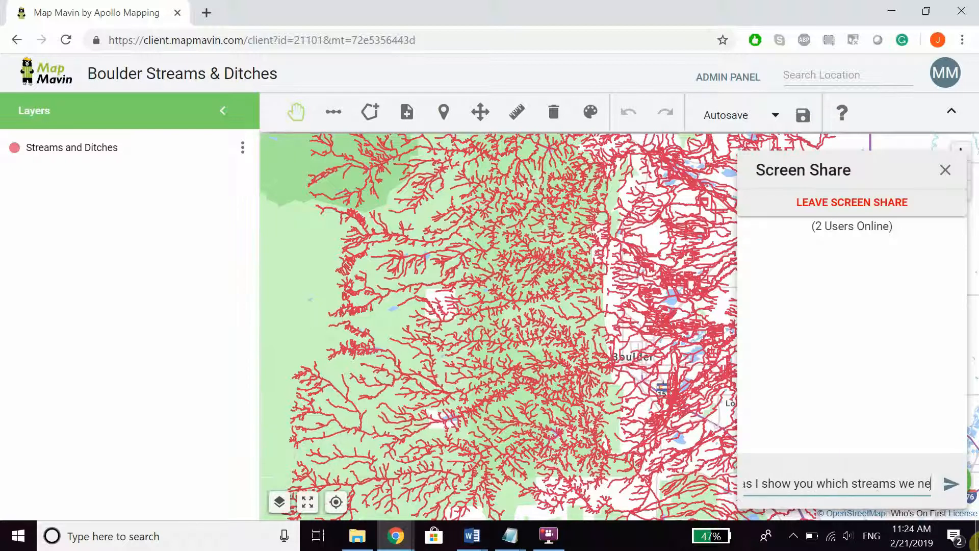
{"action": "type", "text": "ed to check ou"}
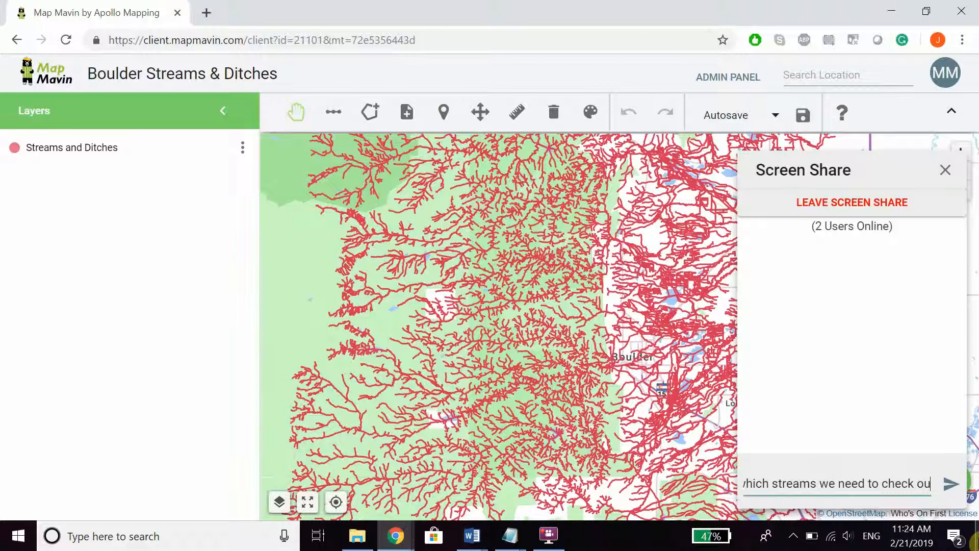
{"action": "type", "text": "t."}
{"action": "key", "text": "Return"}
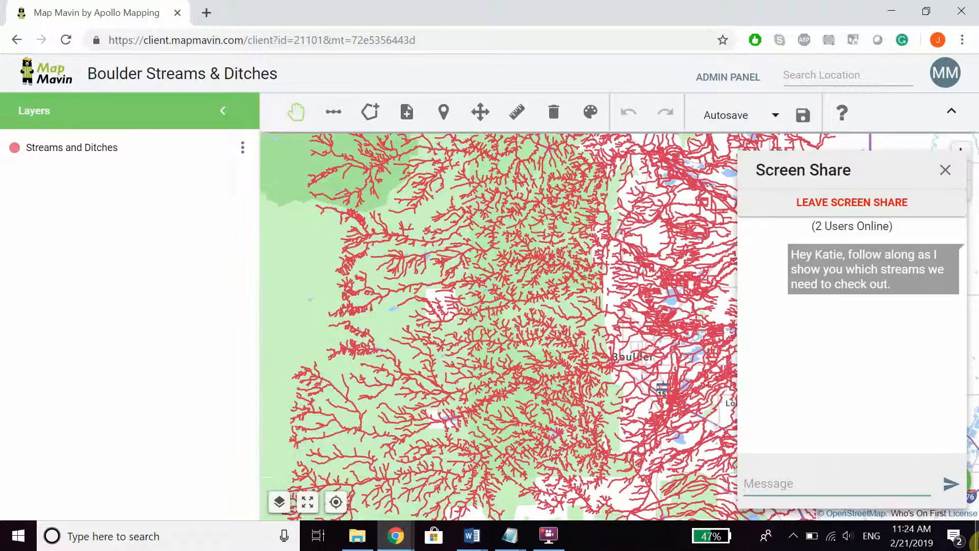
Draw a polygon around the streams near Ward, from the lake's east end to just east of the town.
{"action": "left_click_drag", "start_coordinate": [446, 258], "coordinate": [479, 232]}
{"action": "left_click_drag", "start_coordinate": [482, 268], "coordinate": [501, 284]}
{"action": "scroll", "coordinate": [459, 260], "scroll_direction": "up", "scroll_amount": 2}
{"action": "scroll", "coordinate": [480, 274], "scroll_direction": "up", "scroll_amount": 1}
{"action": "scroll", "coordinate": [497, 277], "scroll_direction": "up", "scroll_amount": 1}
{"action": "scroll", "coordinate": [499, 282], "scroll_direction": "up", "scroll_amount": 1}
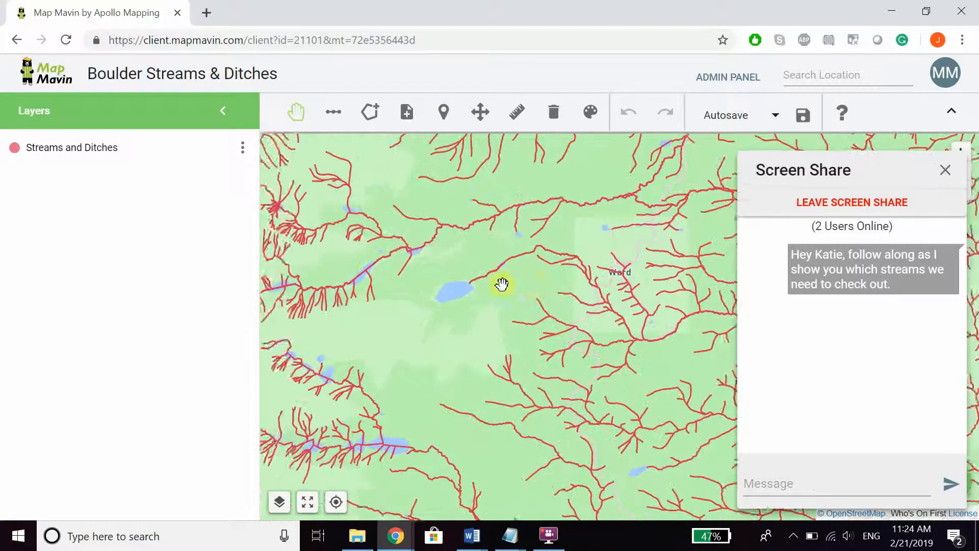
{"action": "scroll", "coordinate": [494, 285], "scroll_direction": "up", "scroll_amount": 1}
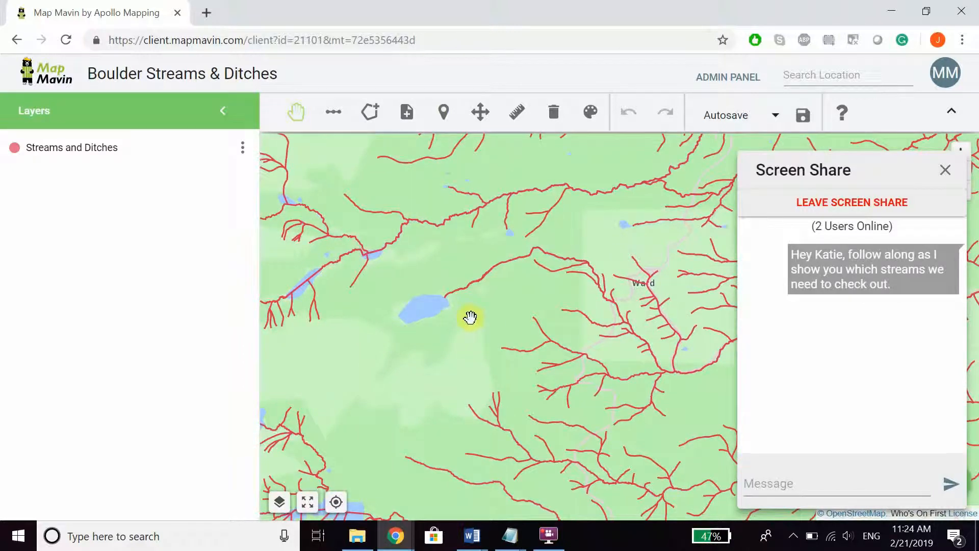
{"action": "left_click", "coordinate": [366, 118]}
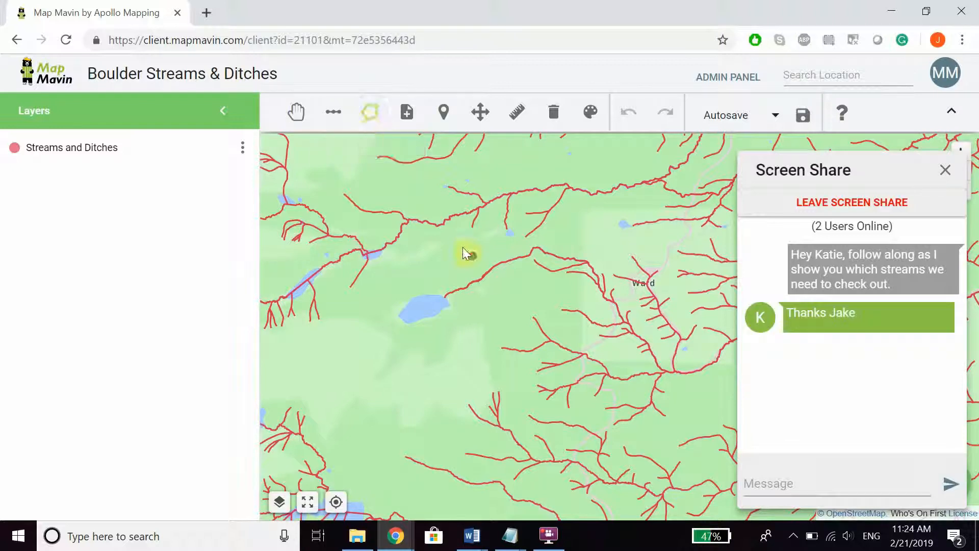
{"action": "left_click", "coordinate": [438, 257]}
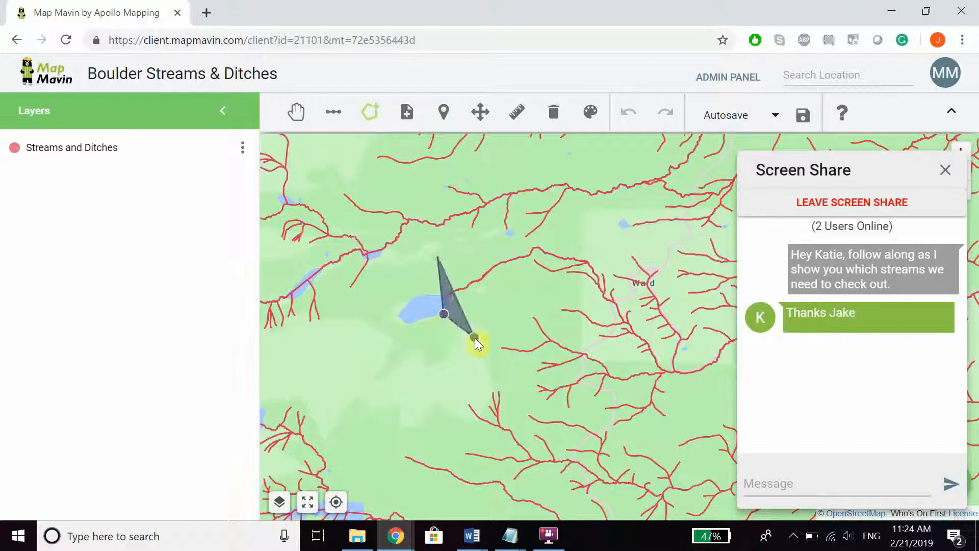
{"action": "left_click", "coordinate": [537, 391]}
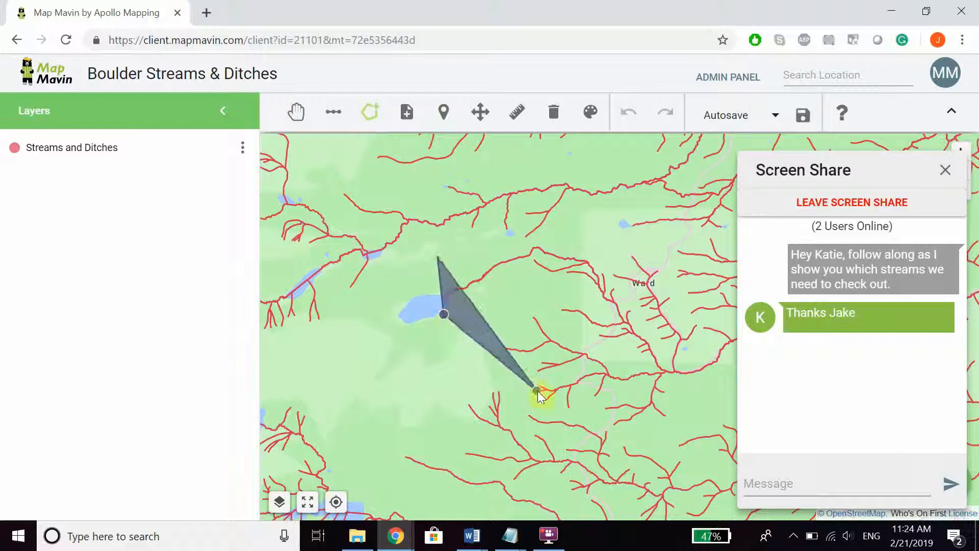
{"action": "left_click", "coordinate": [578, 419]}
{"action": "left_click", "coordinate": [661, 439]}
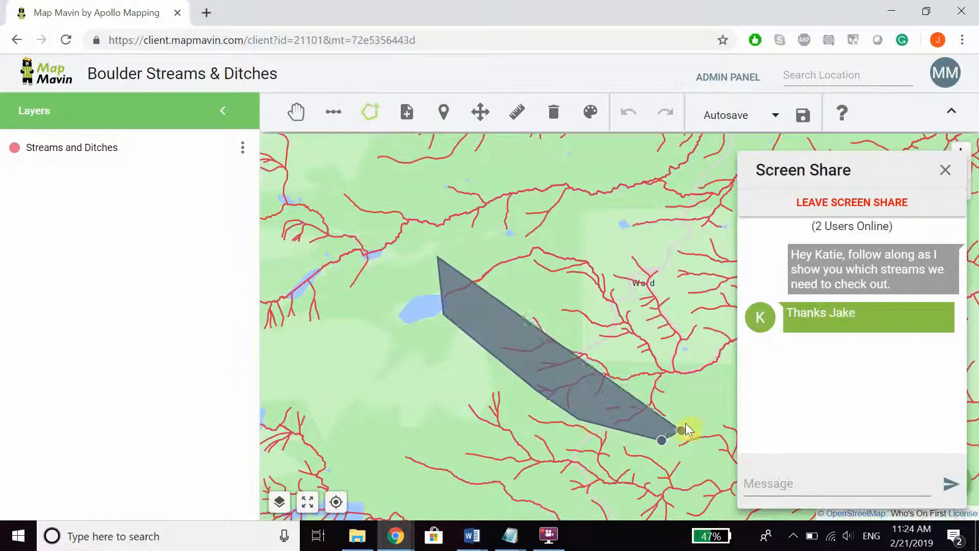
{"action": "left_click", "coordinate": [711, 399]}
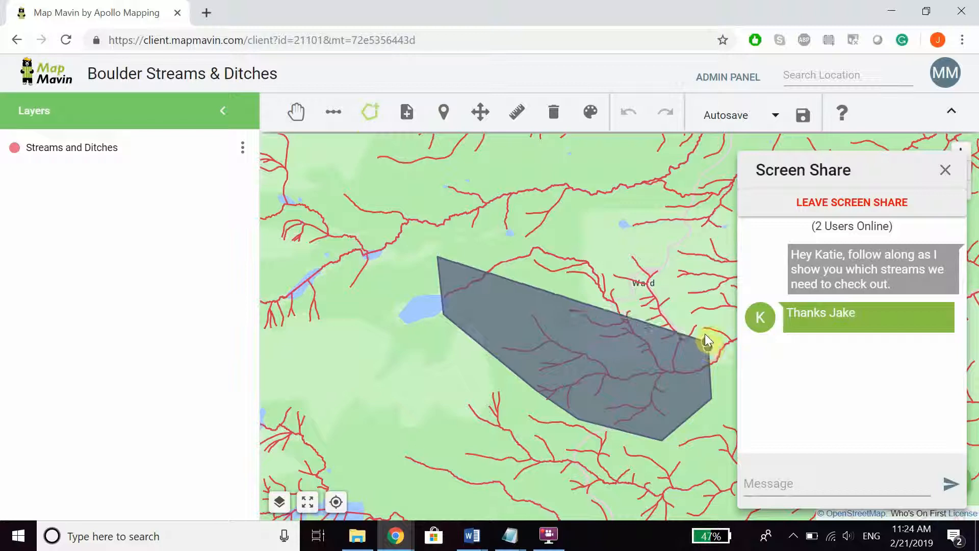
{"action": "left_click", "coordinate": [702, 316]}
{"action": "left_click", "coordinate": [669, 277]}
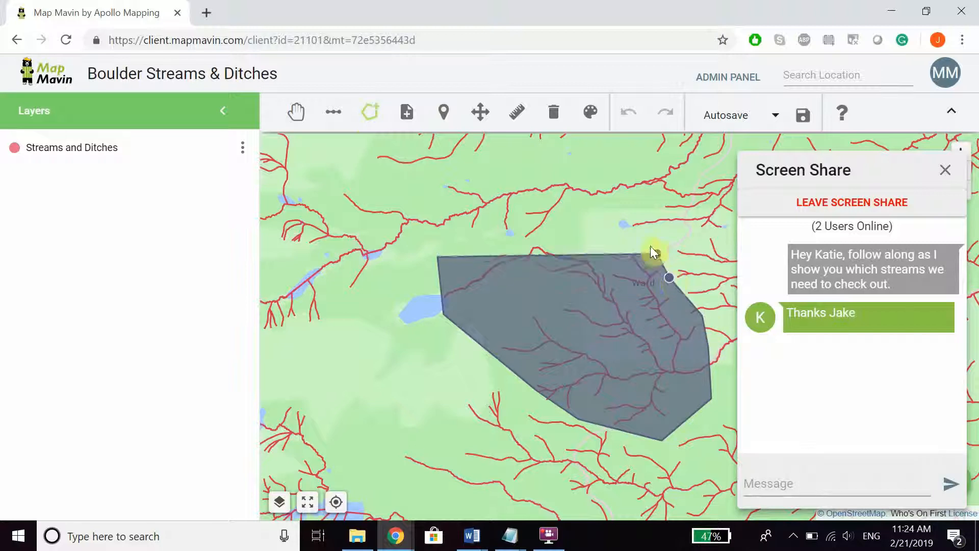
{"action": "left_click", "coordinate": [643, 240]}
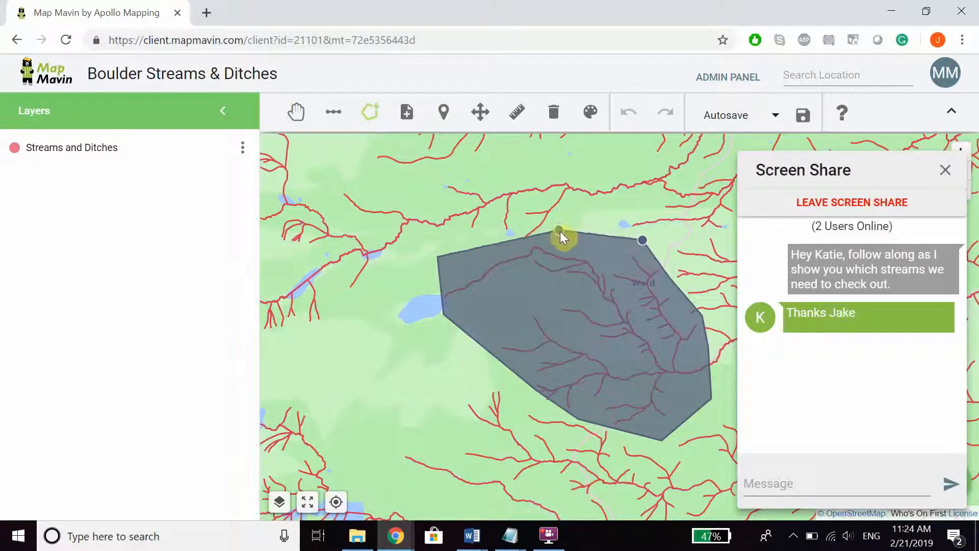
{"action": "double_click", "coordinate": [564, 234]}
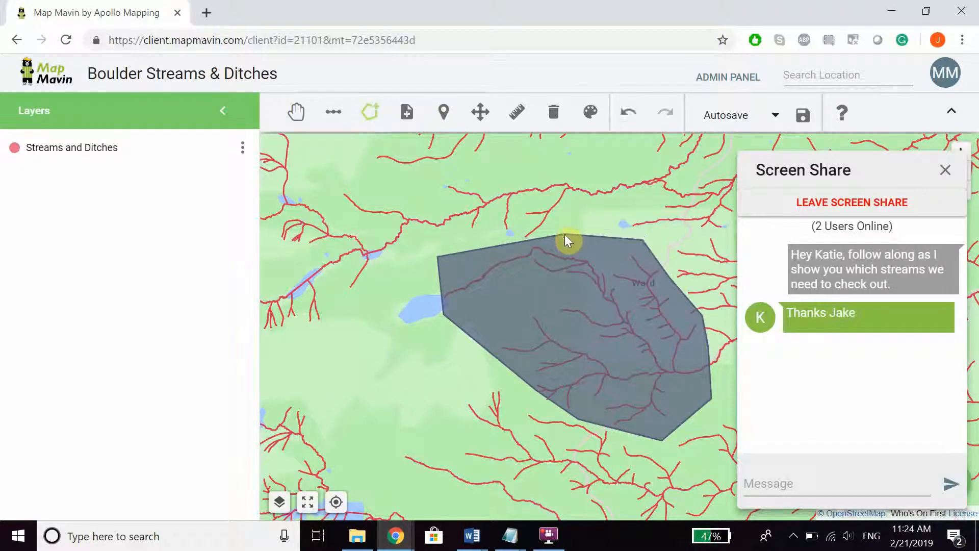
Change the polygon's fill color to bright yellow, with red 226 and green 244.
{"action": "left_click", "coordinate": [586, 115]}
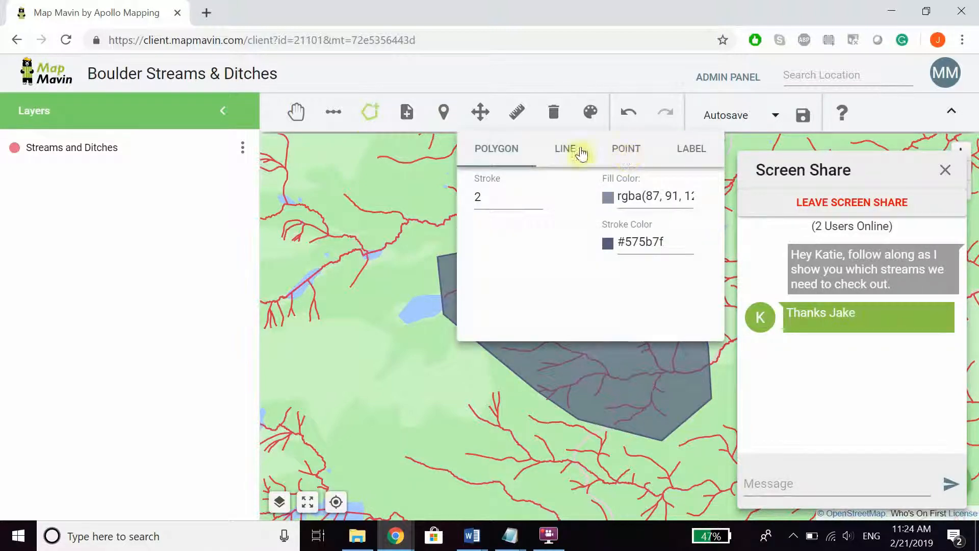
{"action": "left_click", "coordinate": [609, 199]}
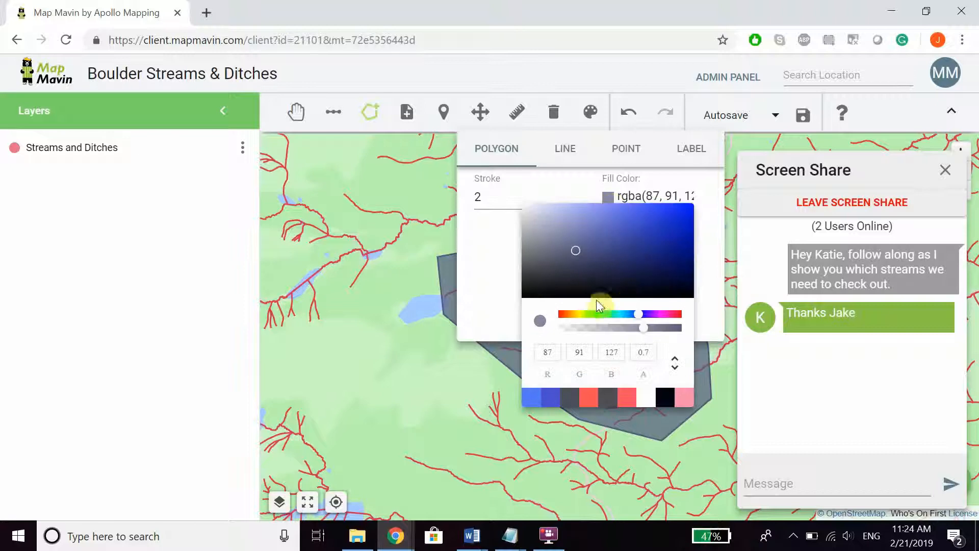
{"action": "left_click", "coordinate": [581, 314]}
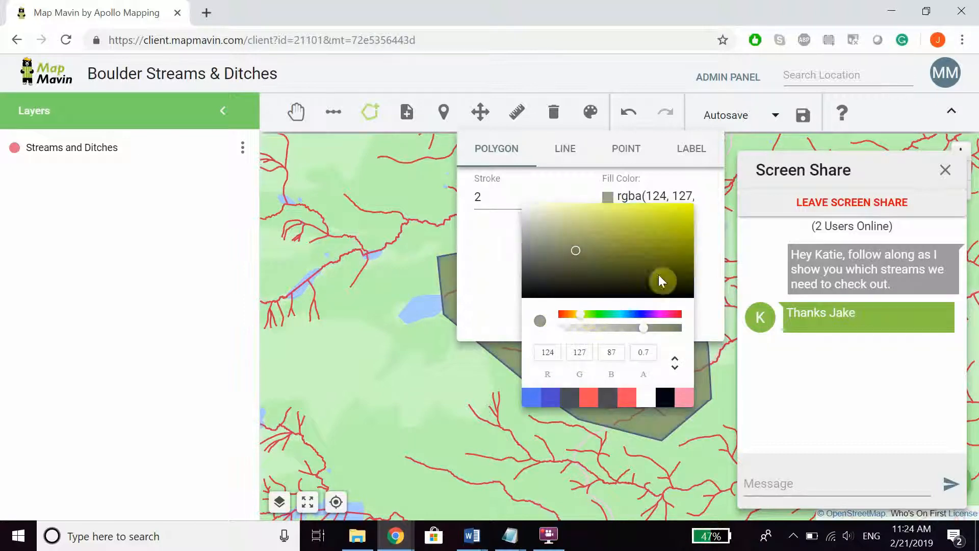
{"action": "left_click", "coordinate": [686, 210]}
{"action": "left_click", "coordinate": [685, 210]}
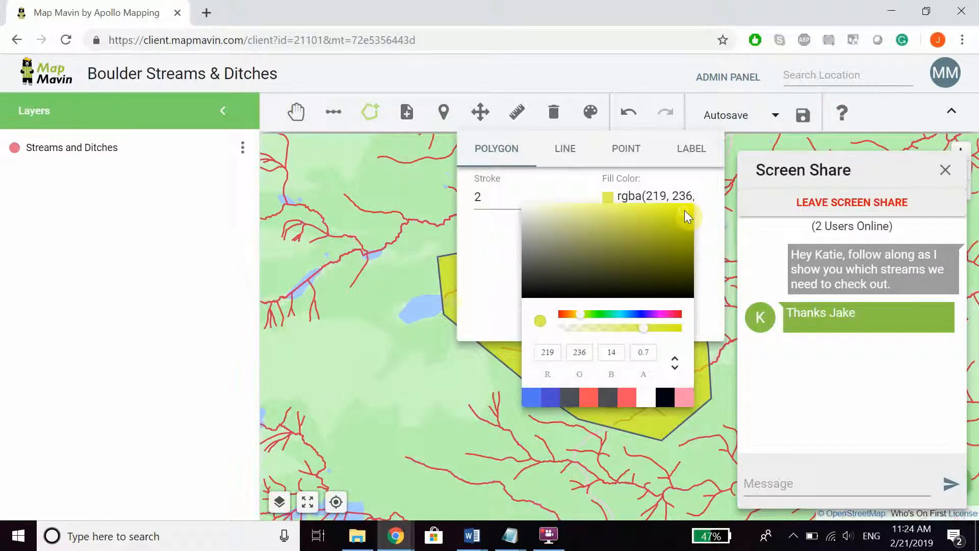
{"action": "left_click", "coordinate": [694, 184]}
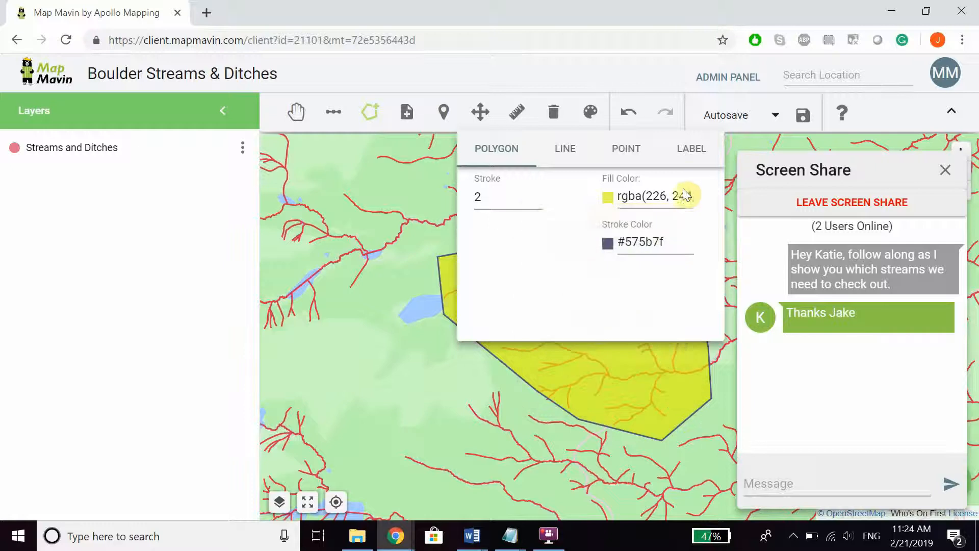
{"action": "left_click", "coordinate": [415, 308]}
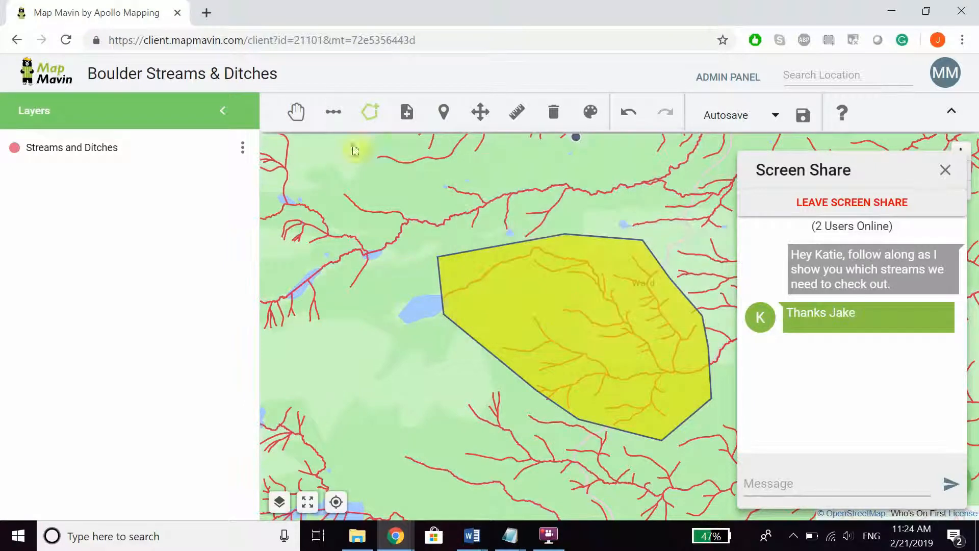
Add the text label "Survey Area (2/21/2019)" just southwest of the yellow polygon.
{"action": "left_click", "coordinate": [407, 113]}
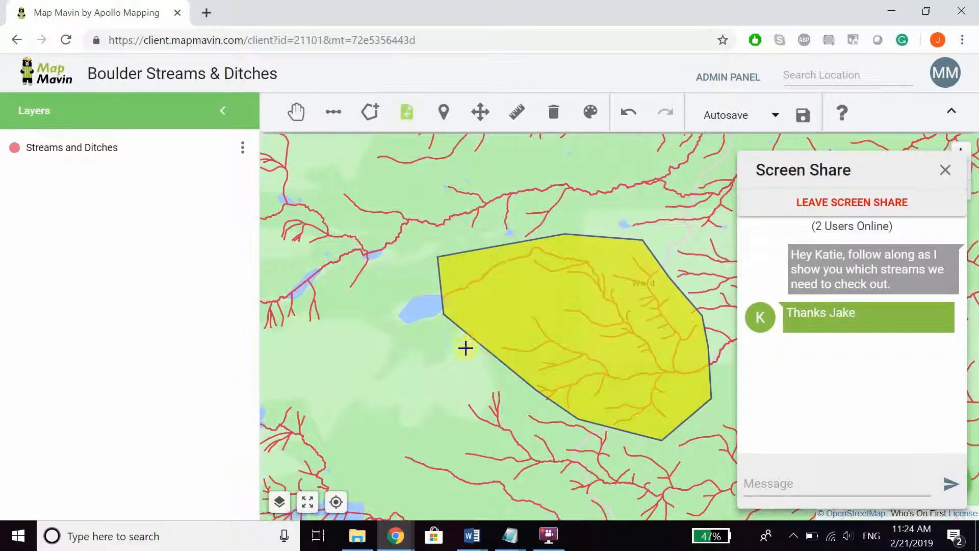
{"action": "left_click", "coordinate": [441, 360]}
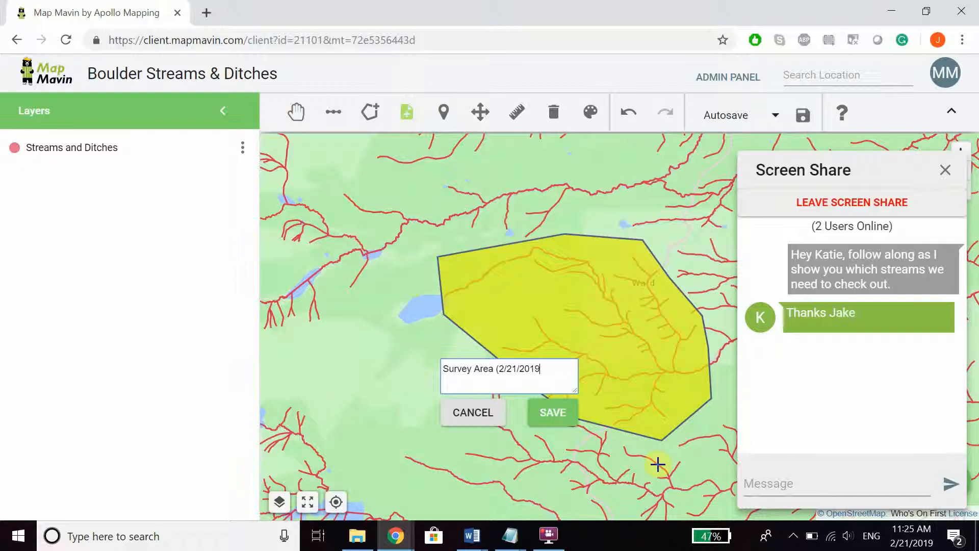
{"action": "left_click", "coordinate": [555, 406]}
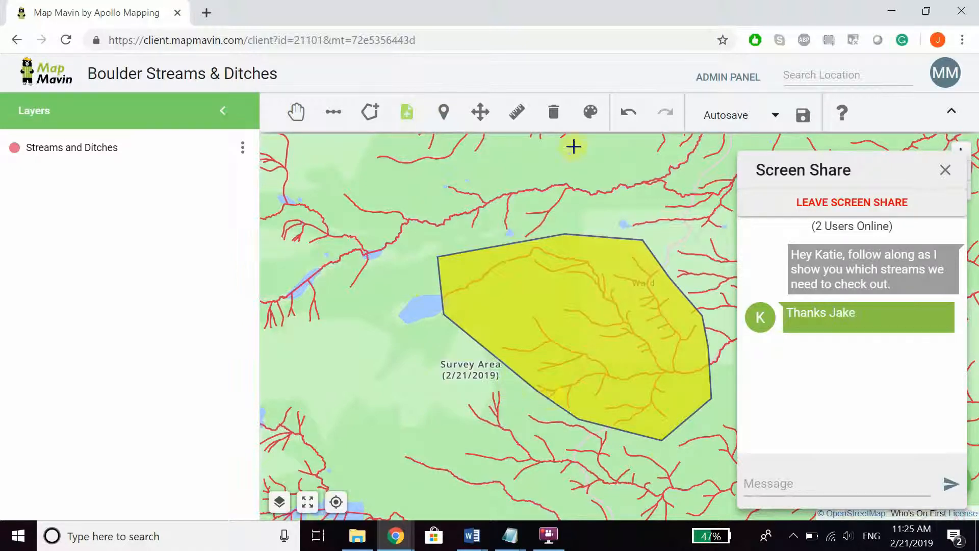
Set the survey area label's text size to 18.
{"action": "left_click", "coordinate": [593, 121]}
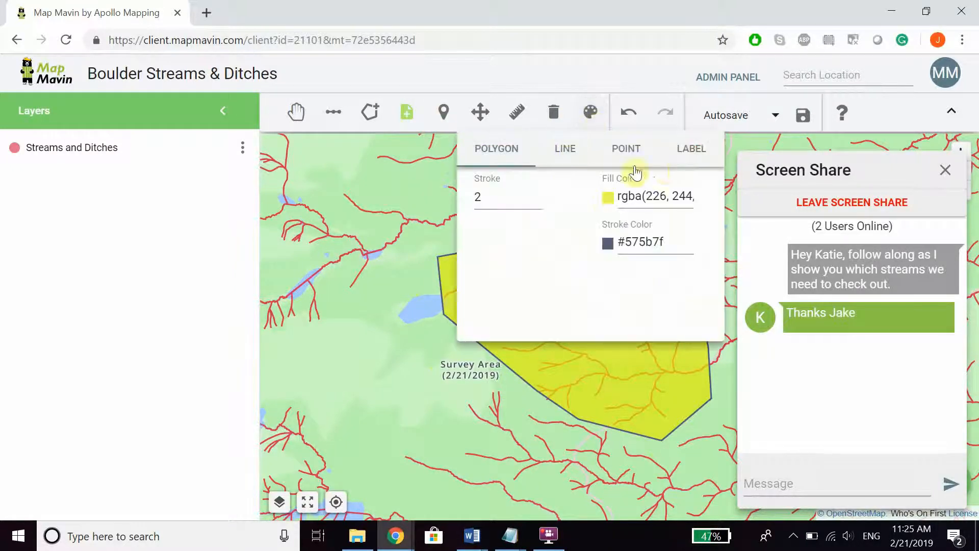
{"action": "left_click", "coordinate": [675, 162]}
{"action": "left_click", "coordinate": [517, 193]}
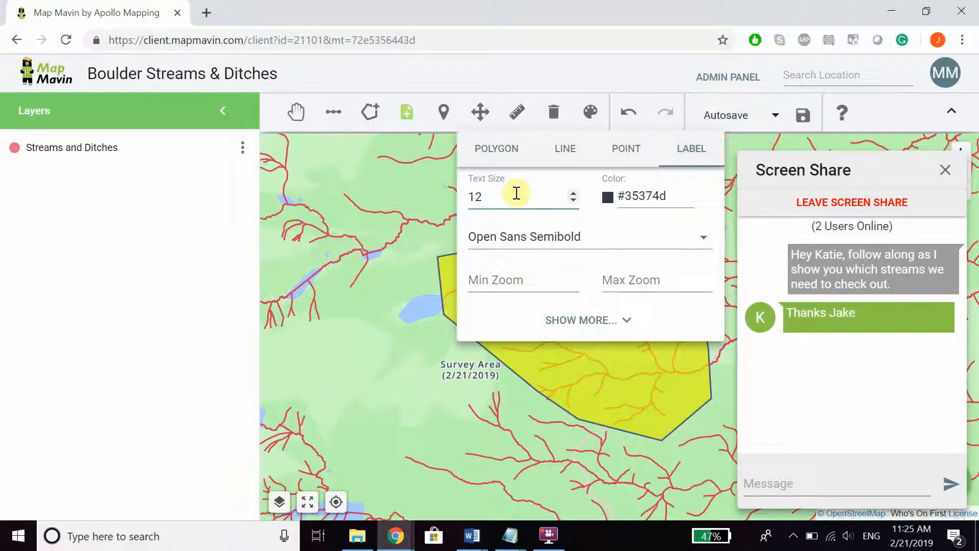
{"action": "key", "text": "BackSpace"}
{"action": "key", "text": "BackSpace"}
{"action": "type", "text": "18"}
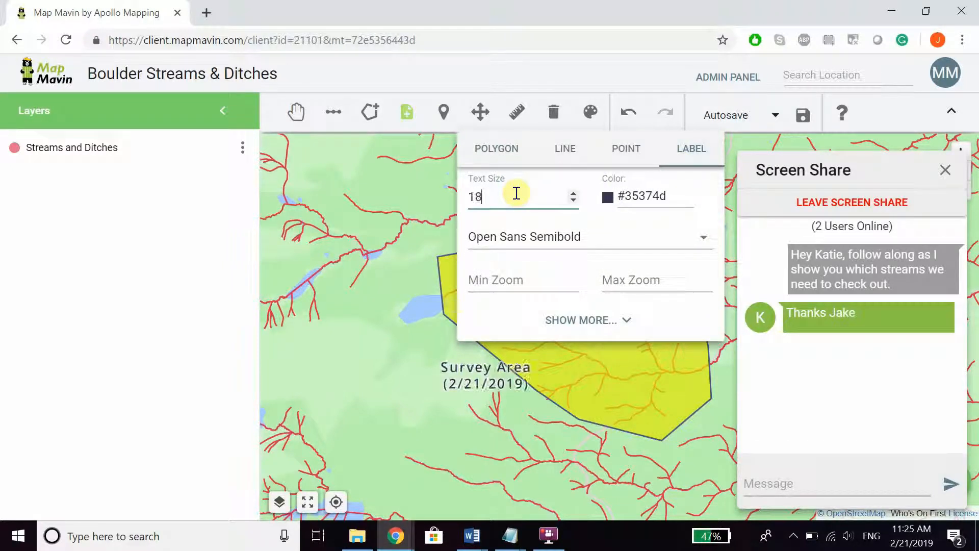
Examine where the survey area lies within the full Streams and Ditches layer and return to a close view of the polygon.
{"action": "left_click", "coordinate": [398, 309]}
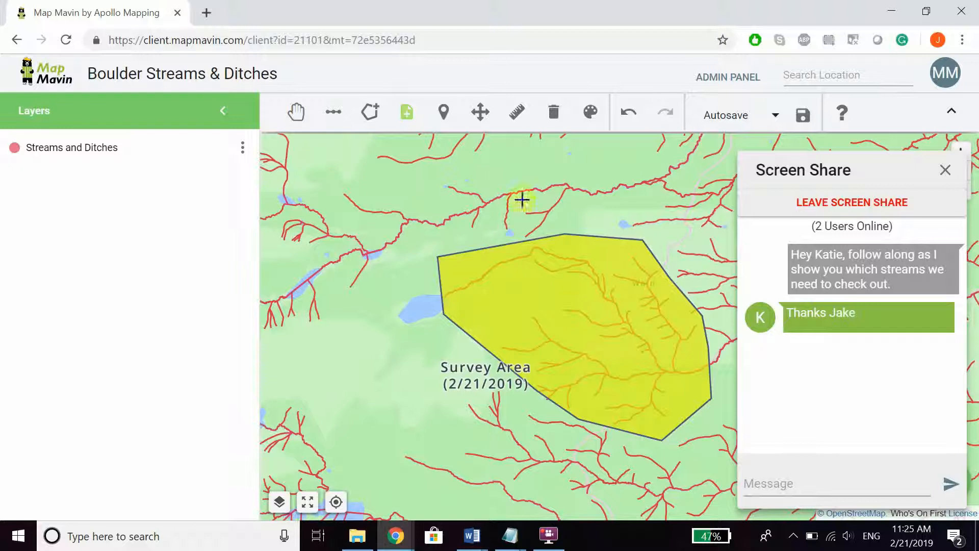
{"action": "left_click", "coordinate": [296, 112]}
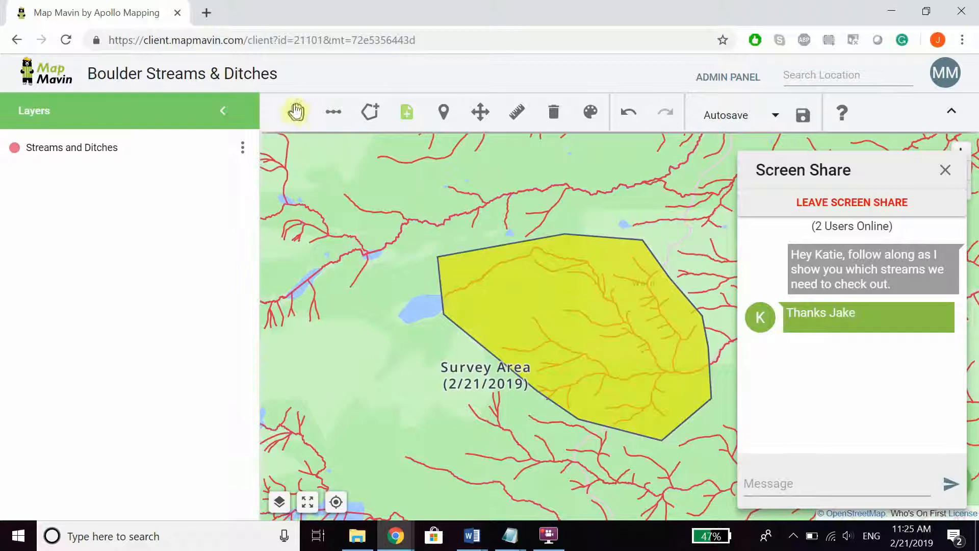
{"action": "scroll", "coordinate": [604, 272], "scroll_direction": "down", "scroll_amount": 4}
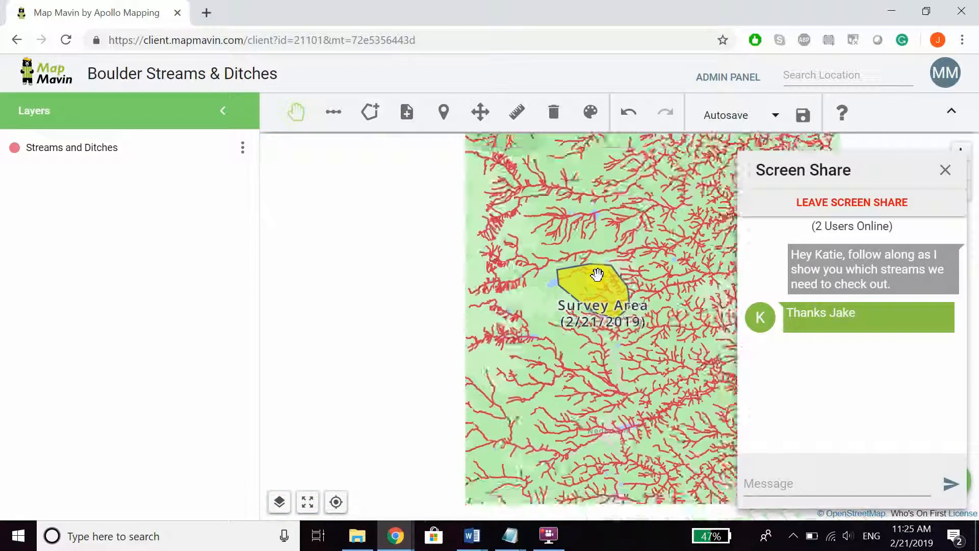
{"action": "left_click_drag", "start_coordinate": [619, 270], "coordinate": [502, 250]}
{"action": "scroll", "coordinate": [454, 301], "scroll_direction": "up", "scroll_amount": 3}
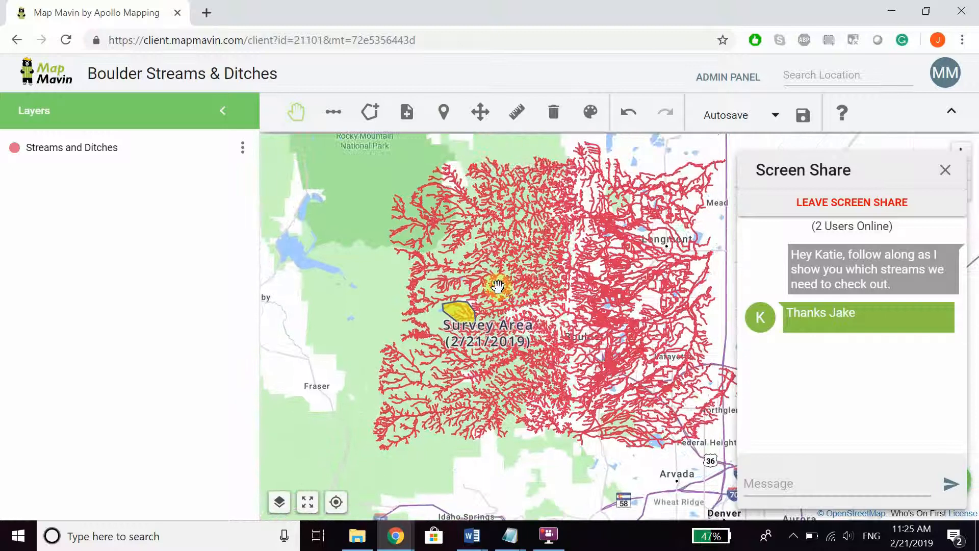
{"action": "scroll", "coordinate": [449, 312], "scroll_direction": "up", "scroll_amount": 3}
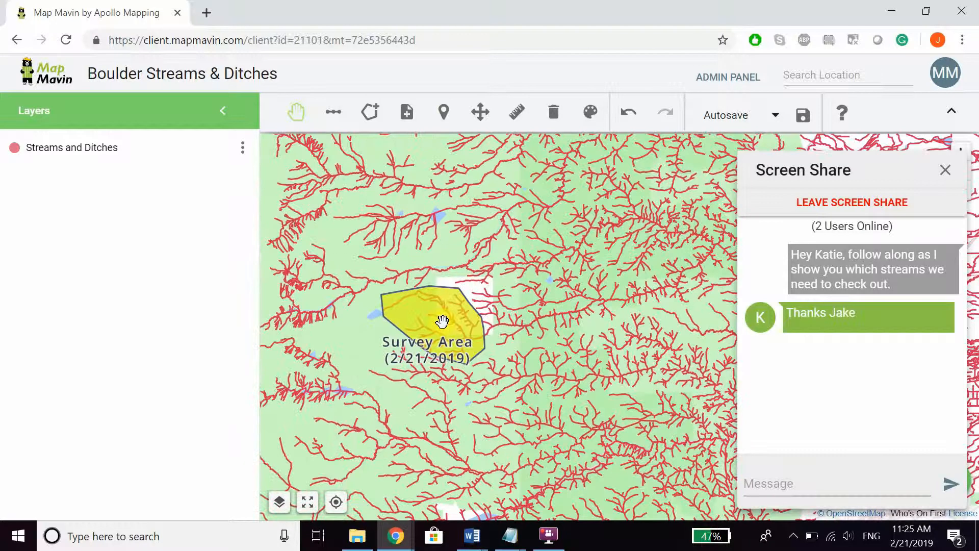
{"action": "scroll", "coordinate": [510, 291], "scroll_direction": "up", "scroll_amount": 3}
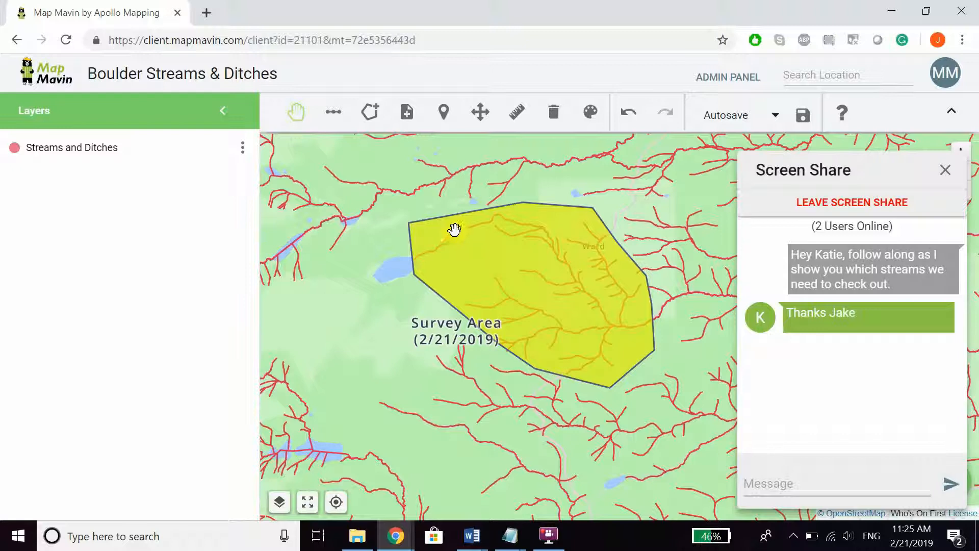
Inspect the attributes of both stream features at the survey polygon's western end and clear the selection.
{"action": "left_click", "coordinate": [457, 242]}
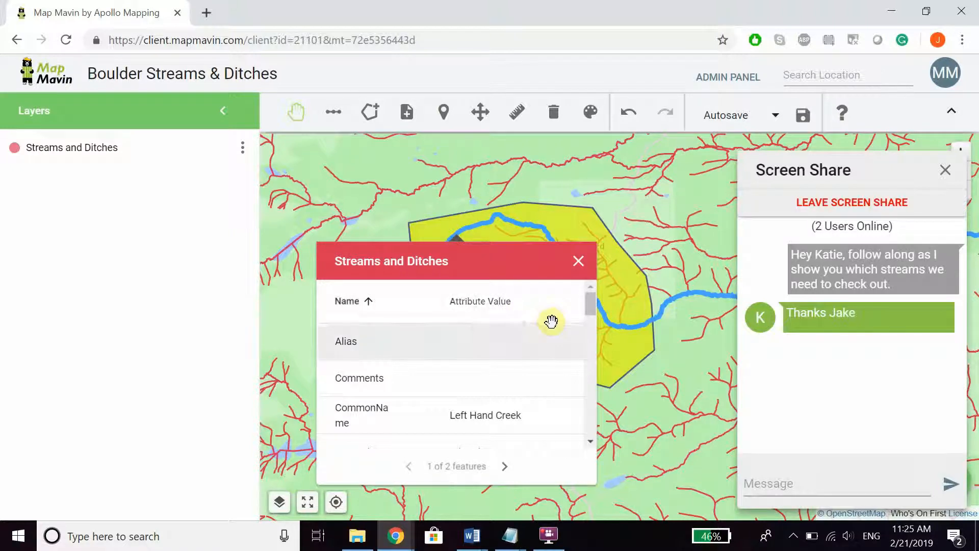
{"action": "scroll", "coordinate": [515, 323], "scroll_direction": "down", "scroll_amount": 2}
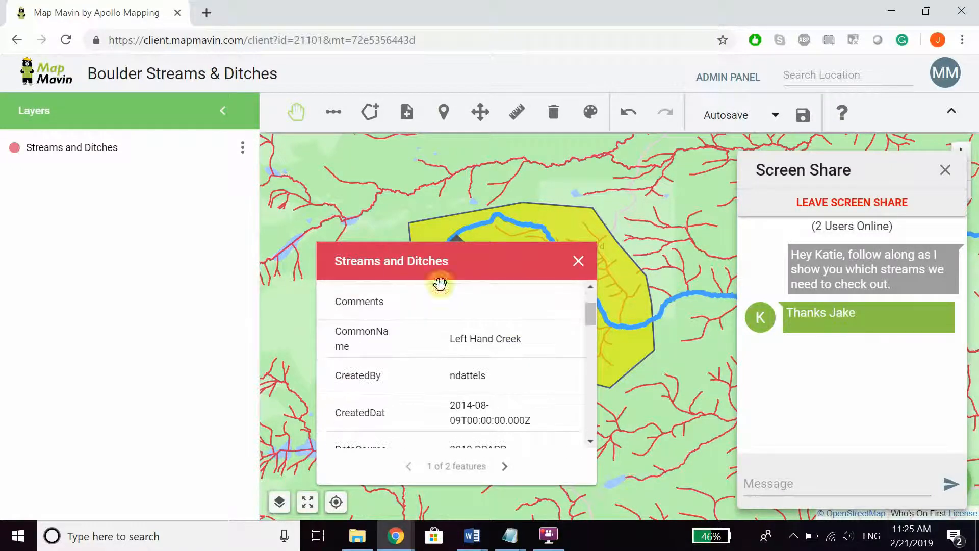
{"action": "scroll", "coordinate": [514, 387], "scroll_direction": "down", "scroll_amount": 3}
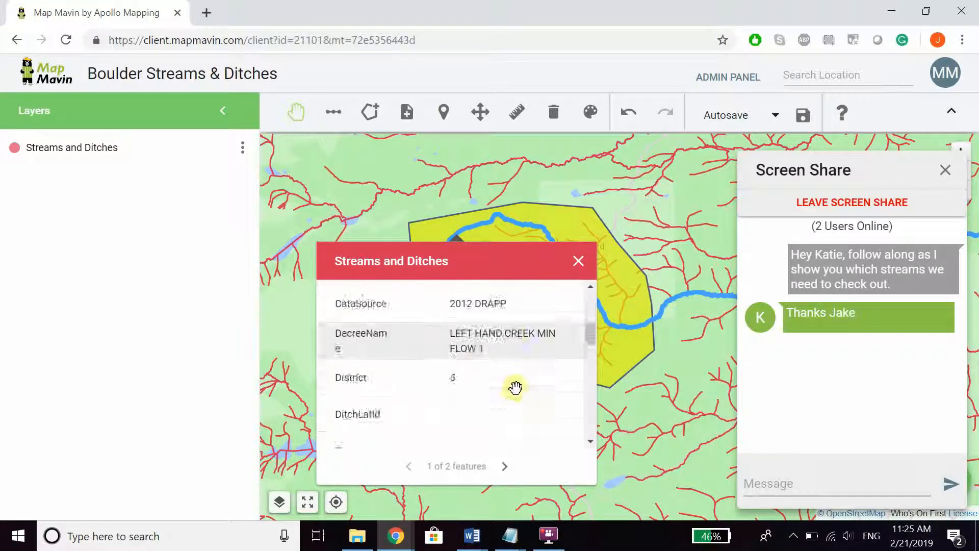
{"action": "scroll", "coordinate": [513, 386], "scroll_direction": "down", "scroll_amount": 8}
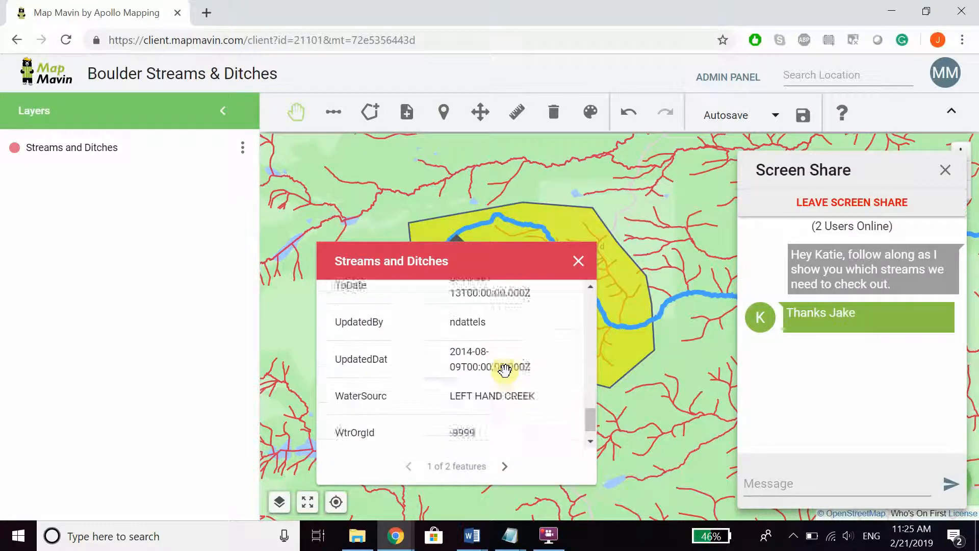
{"action": "scroll", "coordinate": [503, 367], "scroll_direction": "down", "scroll_amount": 1}
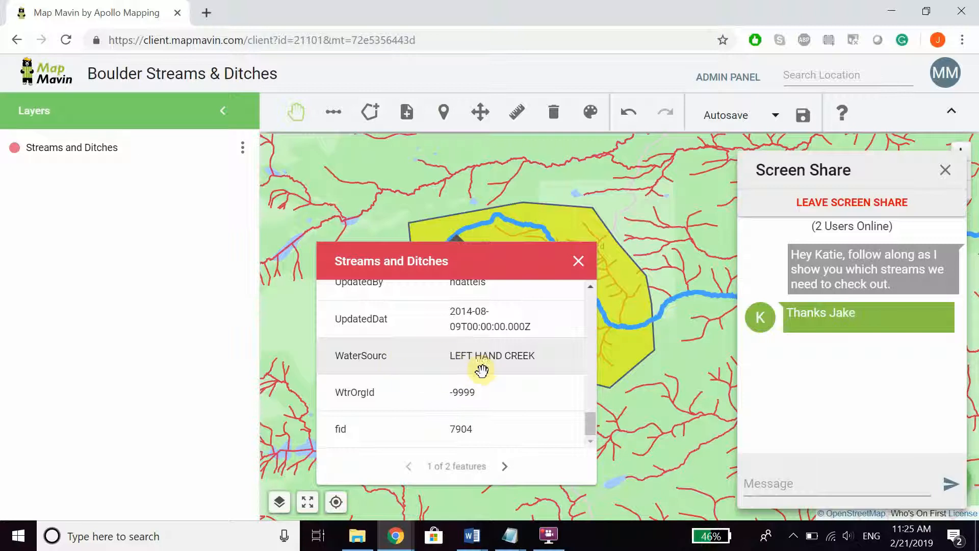
{"action": "left_click", "coordinate": [504, 466]}
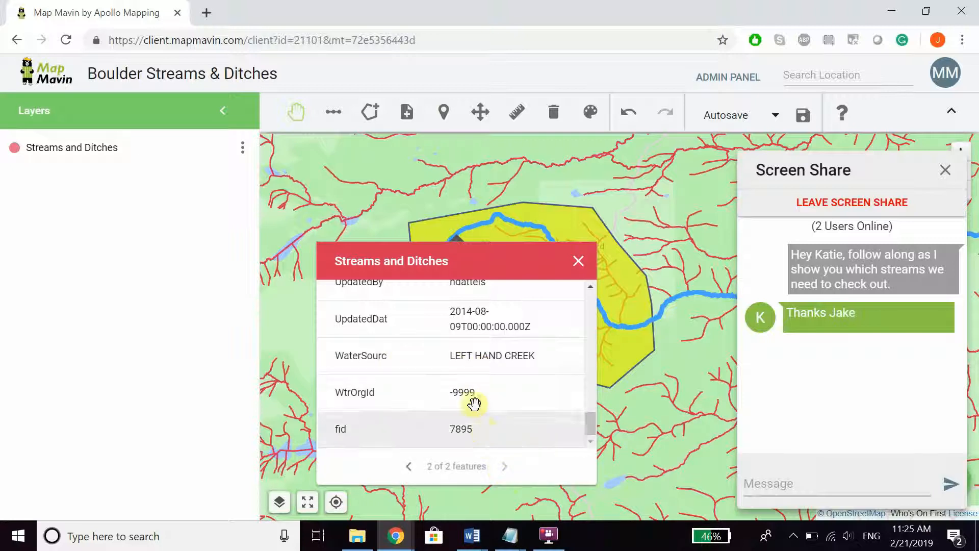
{"action": "scroll", "coordinate": [474, 404], "scroll_direction": "up", "scroll_amount": 6}
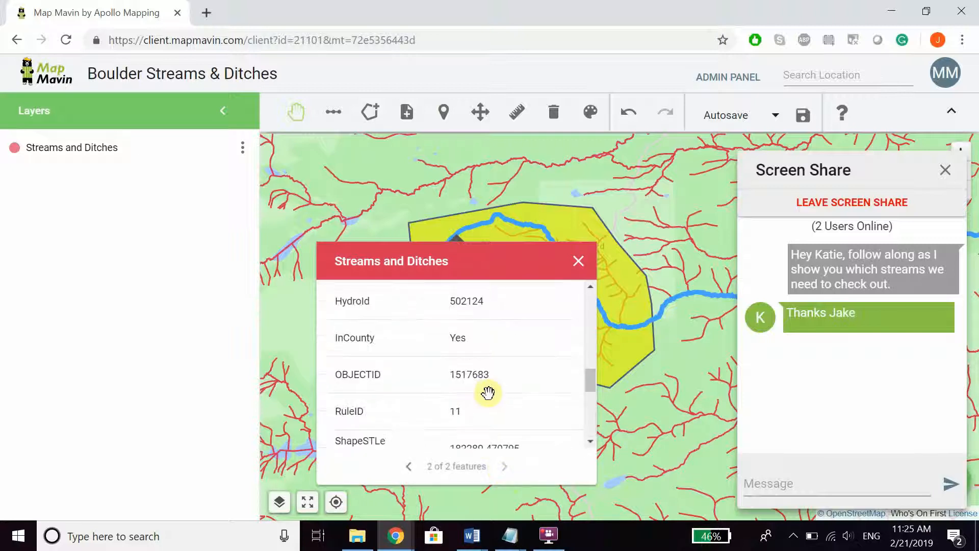
{"action": "left_click", "coordinate": [576, 263]}
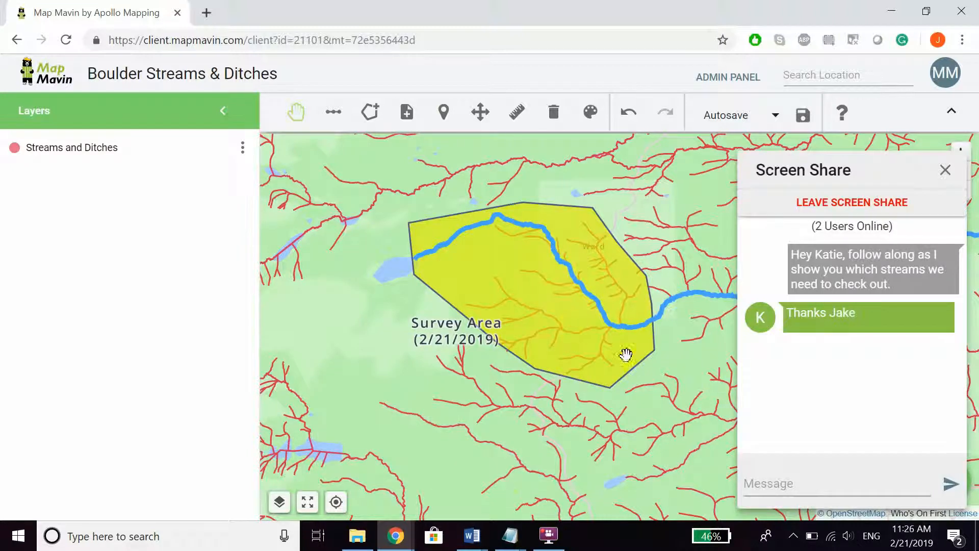
{"action": "left_click", "coordinate": [665, 390]}
{"action": "left_click", "coordinate": [673, 357]}
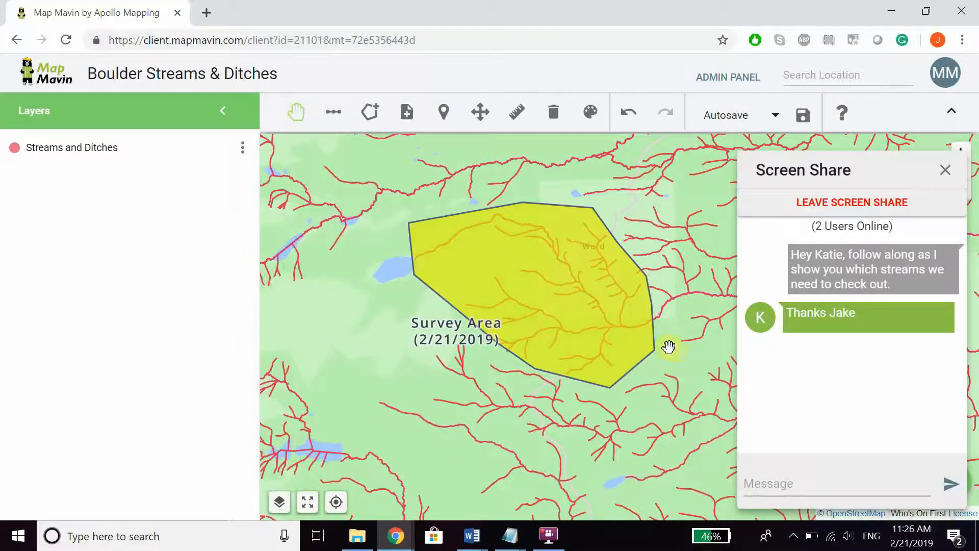
Draw a line for a new tributary southeast of the survey polygon, from the nearby stream to just south of the small lake.
{"action": "left_click_drag", "start_coordinate": [668, 347], "coordinate": [478, 279]}
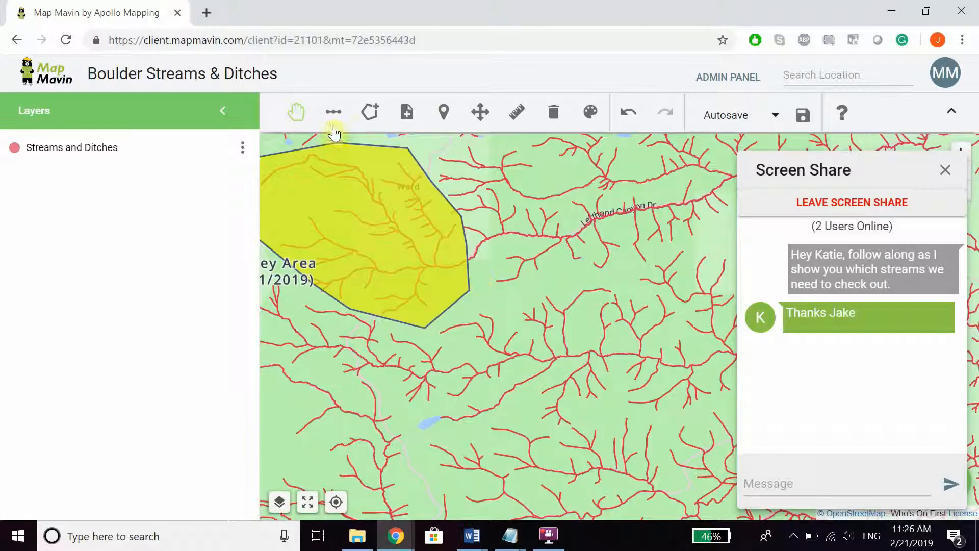
{"action": "scroll", "coordinate": [528, 263], "scroll_direction": "down", "scroll_amount": 2}
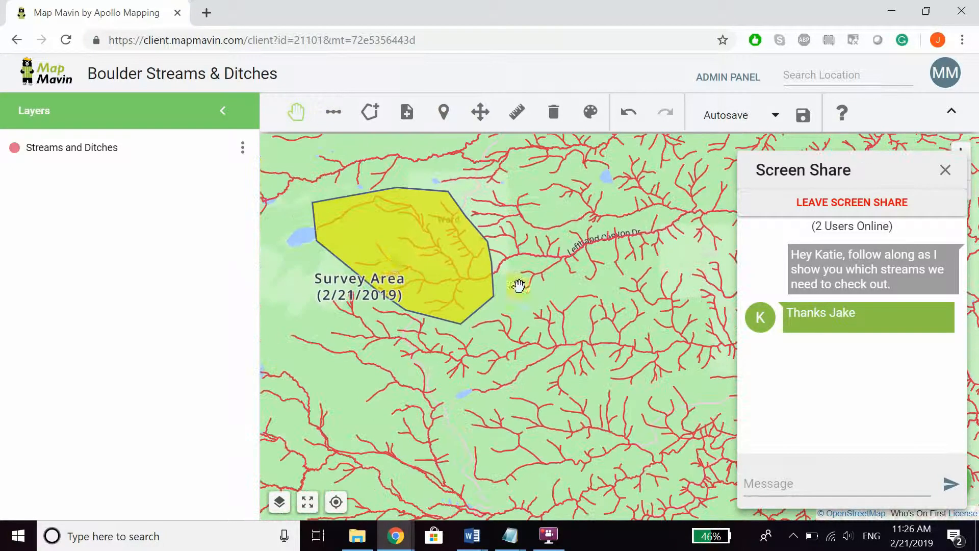
{"action": "scroll", "coordinate": [510, 327], "scroll_direction": "up", "scroll_amount": 2}
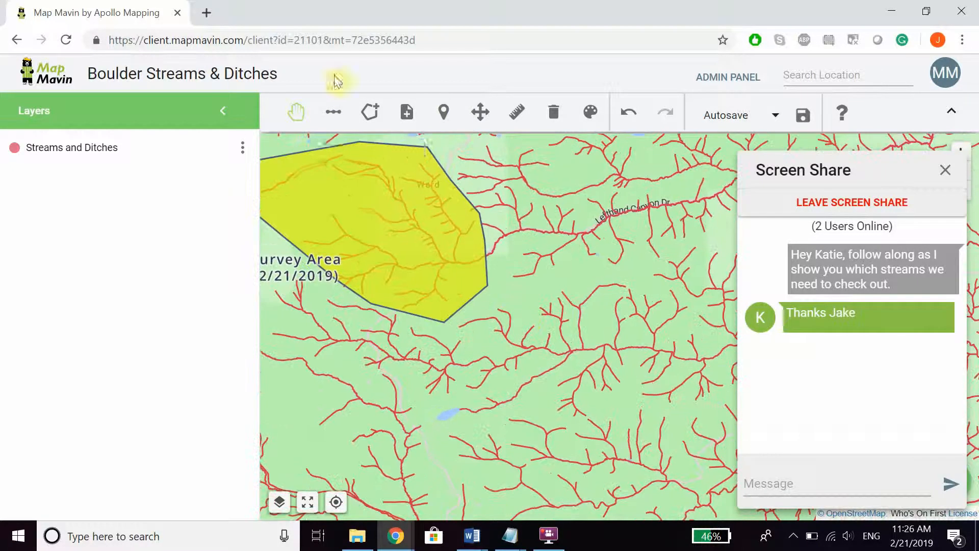
{"action": "left_click", "coordinate": [334, 112]}
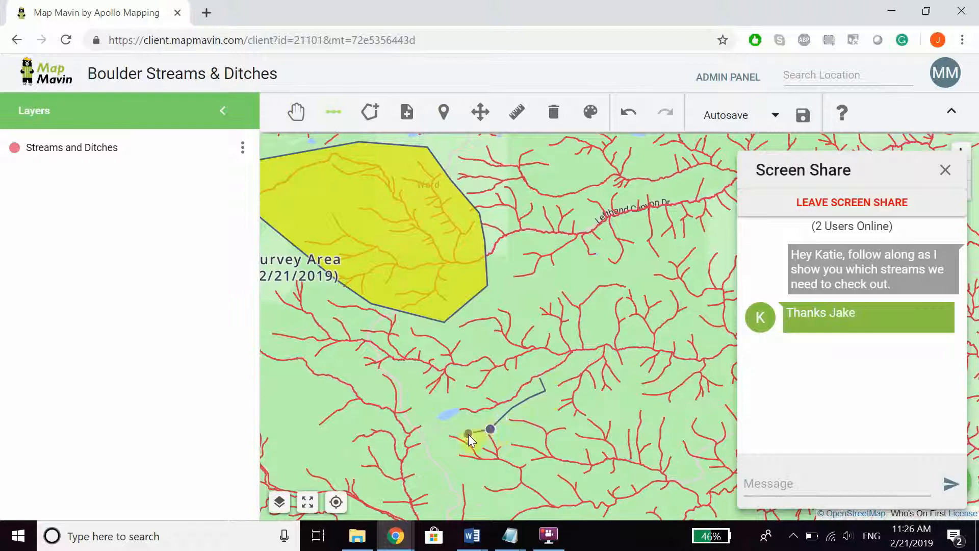
{"action": "left_click", "coordinate": [467, 433]}
{"action": "double_click", "coordinate": [441, 430]}
Set the tributary line's stroke color to pink #ea047c and its stroke width to 5.
{"action": "left_click", "coordinate": [590, 116]}
{"action": "left_click", "coordinate": [566, 147]}
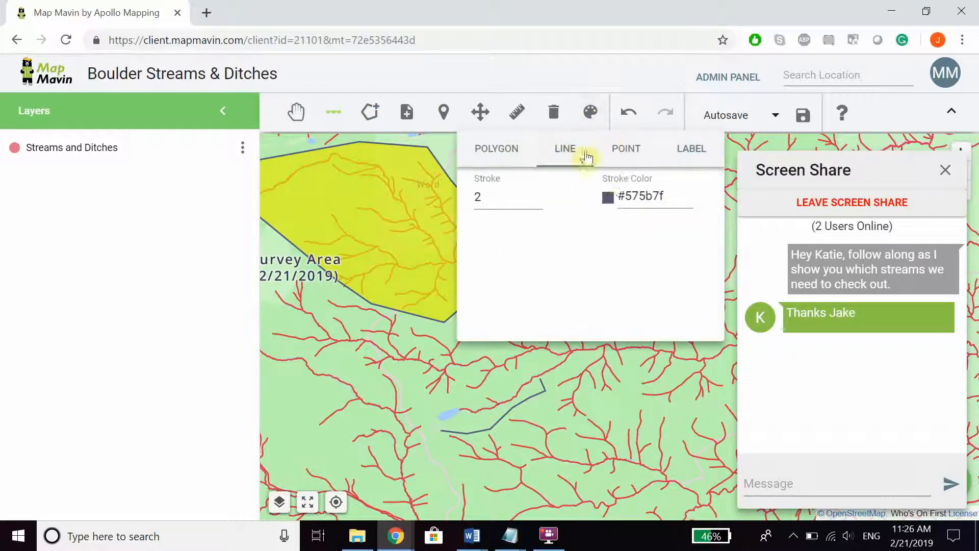
{"action": "left_click", "coordinate": [613, 196]}
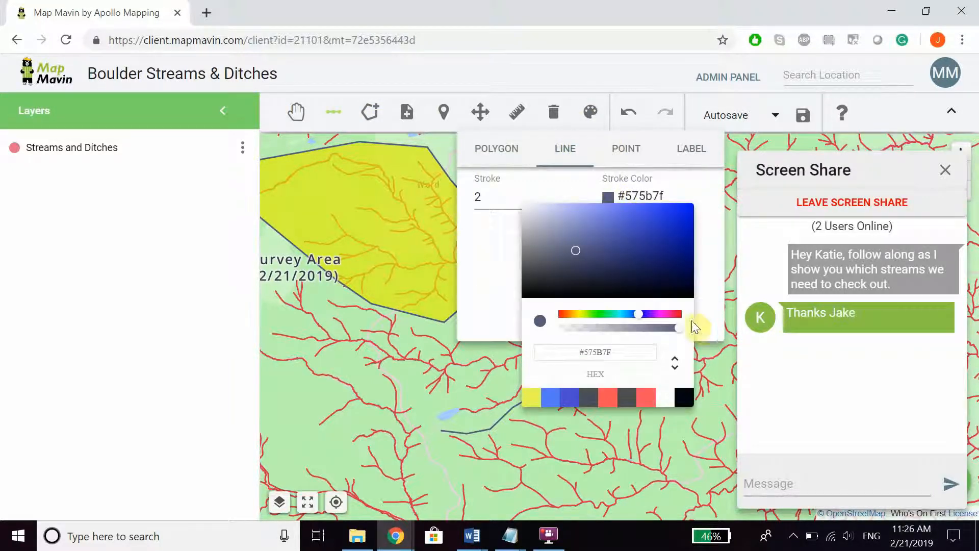
{"action": "left_click", "coordinate": [680, 314]}
{"action": "left_click", "coordinate": [662, 201]}
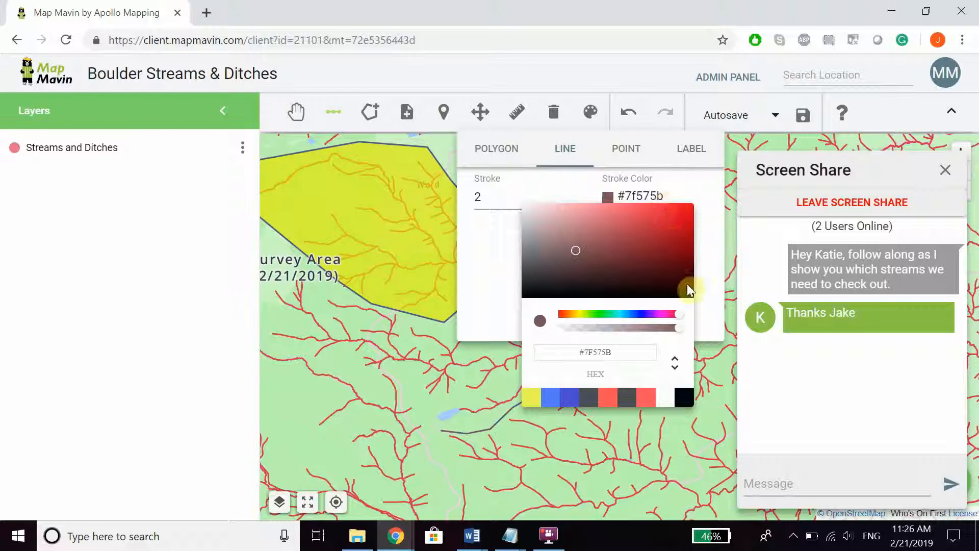
{"action": "left_click", "coordinate": [671, 314]}
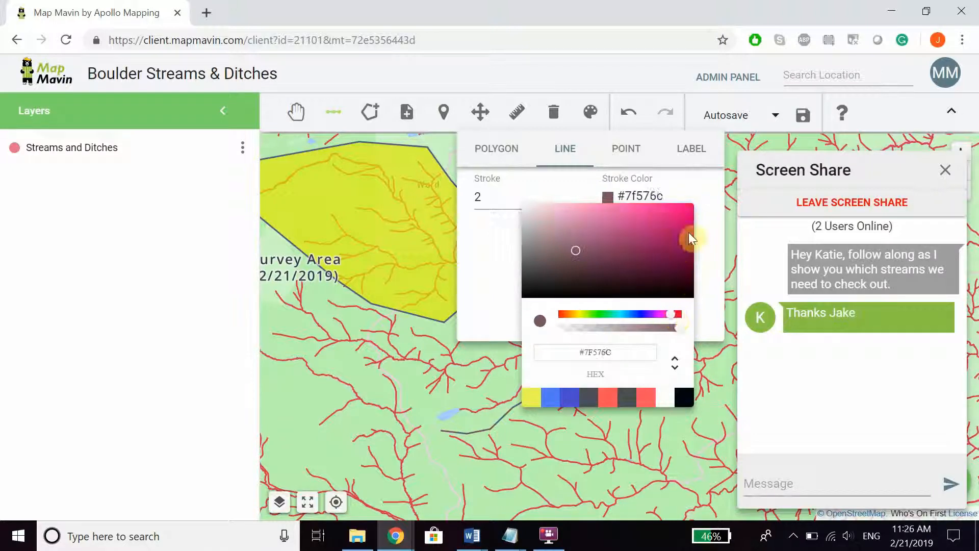
{"action": "left_click", "coordinate": [689, 208]}
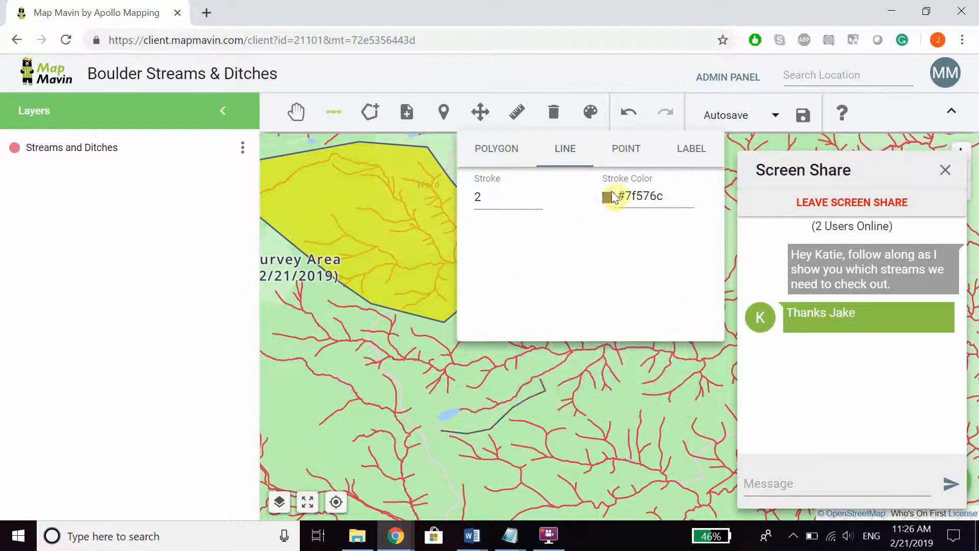
{"action": "left_click", "coordinate": [611, 195]}
{"action": "left_click", "coordinate": [691, 211]}
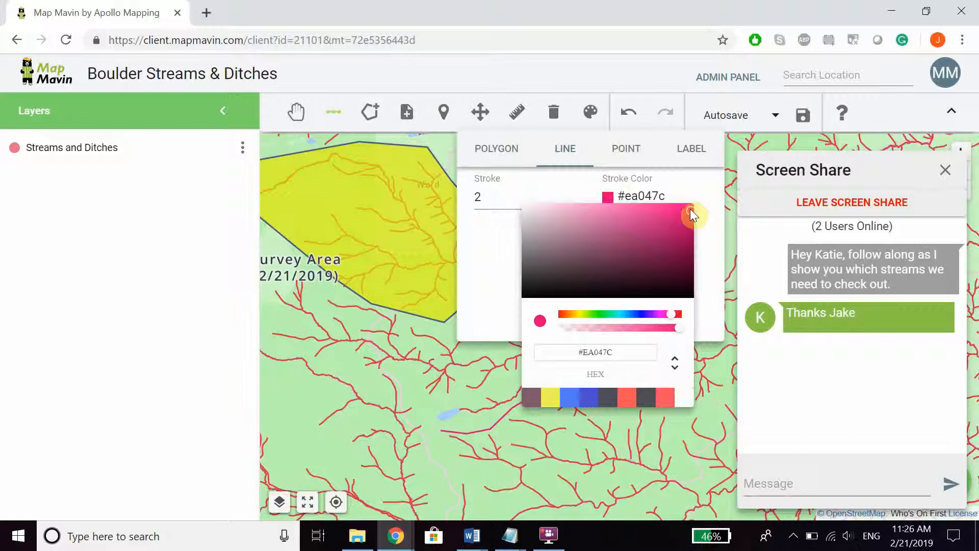
{"action": "left_click", "coordinate": [698, 196]}
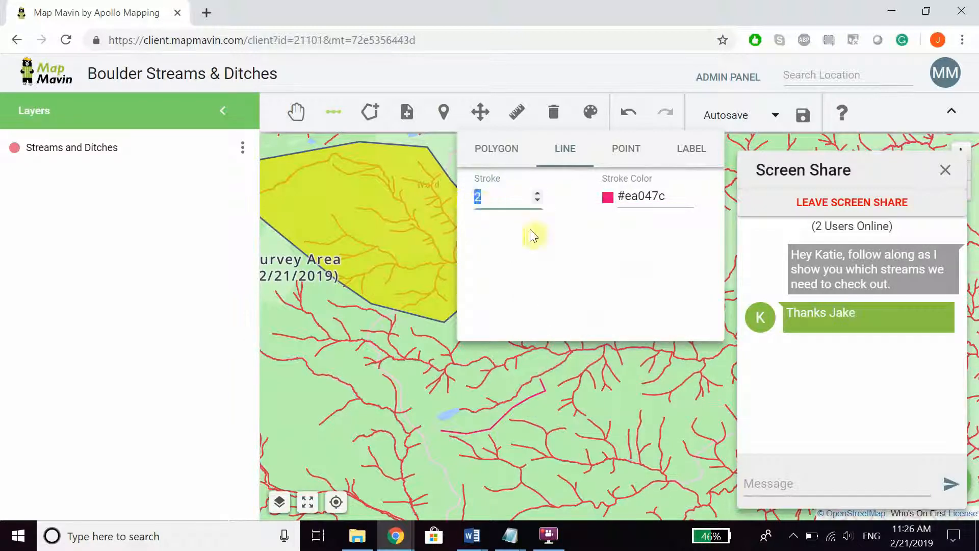
{"action": "type", "text": "5"}
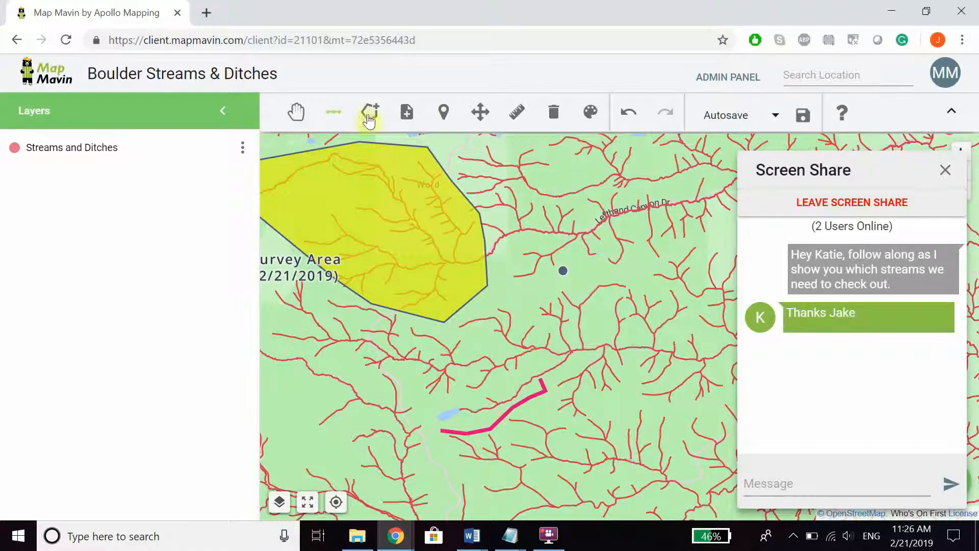
Send the chat message "I also discovered this new tributary, which is in pink. Think we ought to check that out today too.".
{"action": "left_click", "coordinate": [809, 481]}
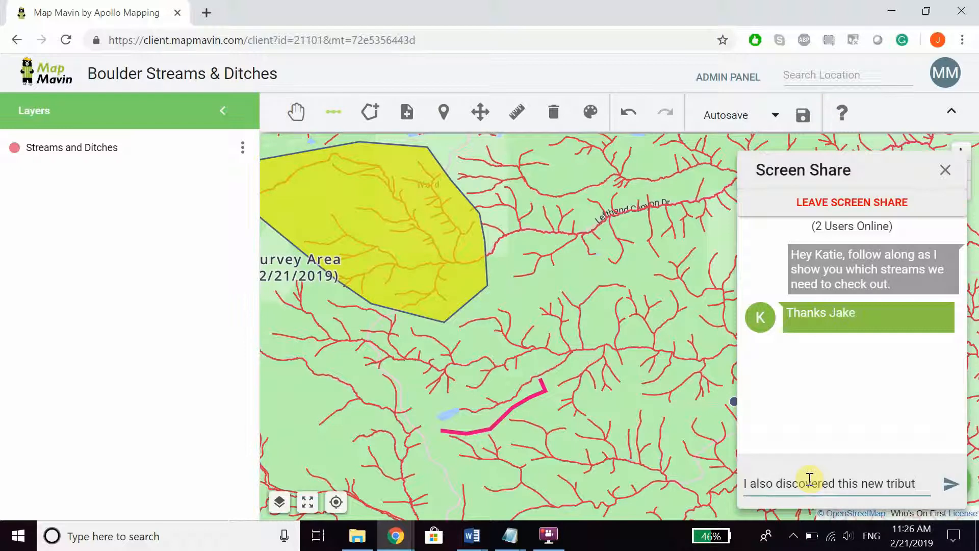
{"action": "type", "text": "I also discovered this new tributary, which is "}
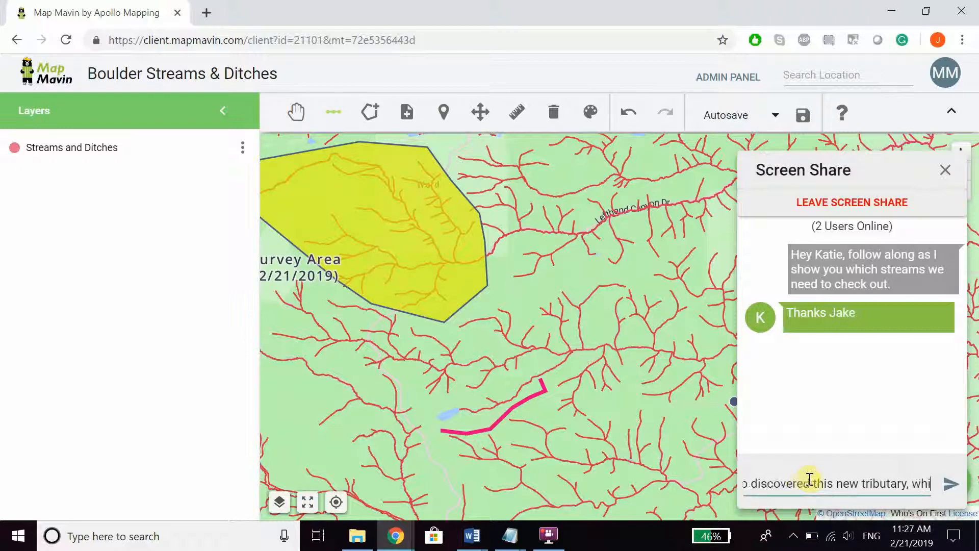
{"action": "type", "text": "in pink. "}
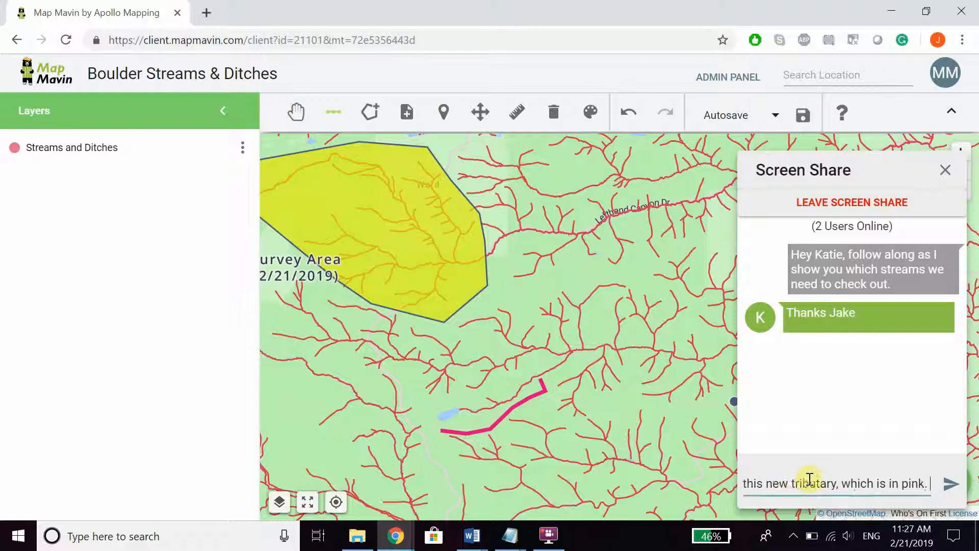
{"action": "type", "text": "Think we ought to"}
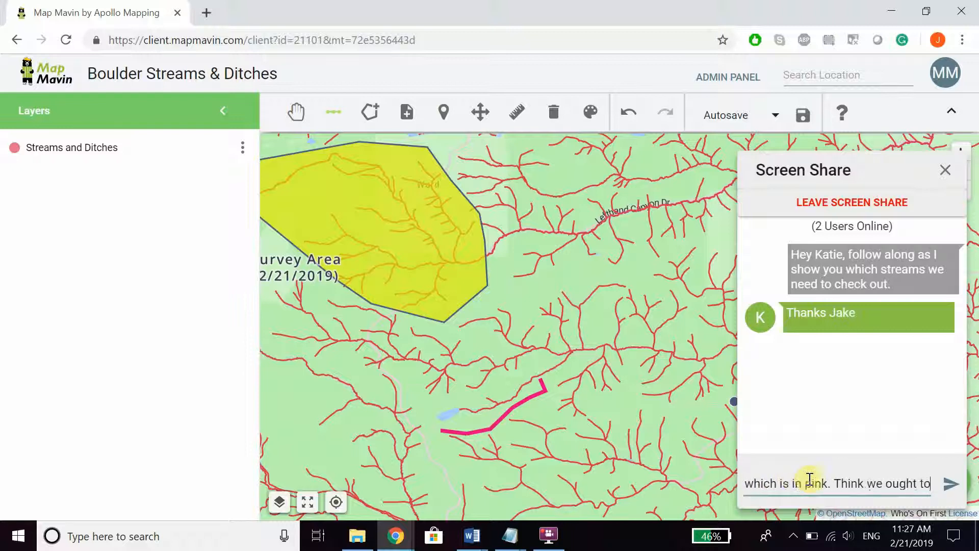
{"action": "type", "text": " check that out toa"}
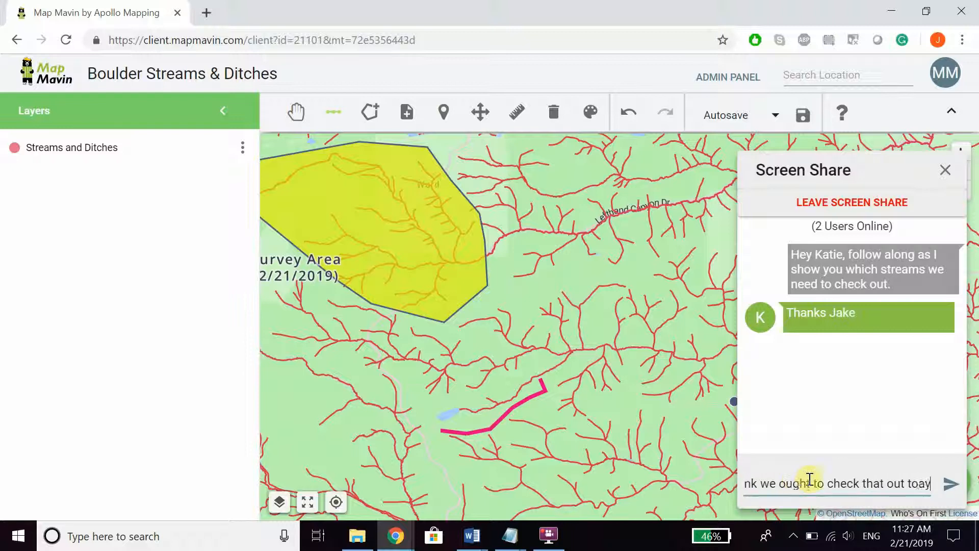
{"action": "key", "text": "BackSpace"}
{"action": "type", "text": "day too."}
{"action": "key", "text": "Return"}
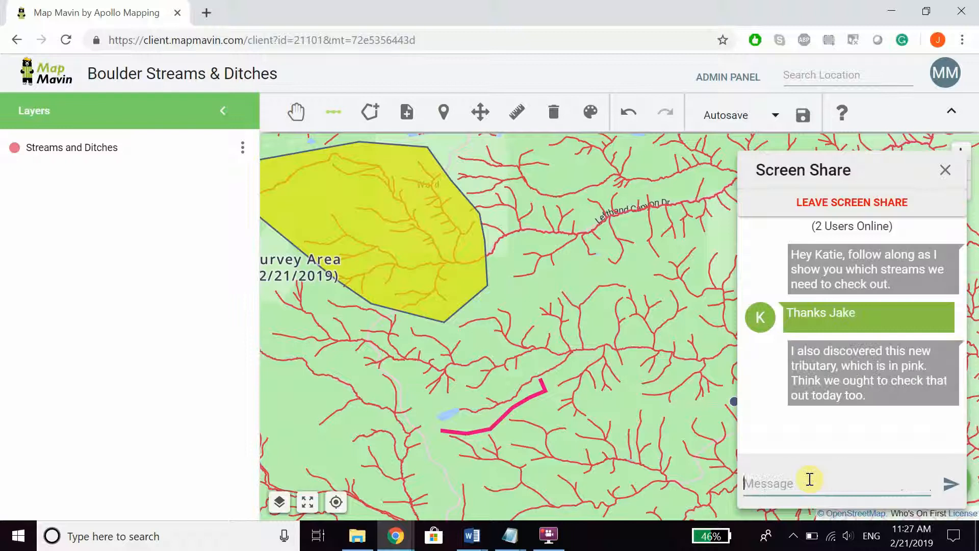
Move the yellow survey area polygon slightly on the map.
{"action": "left_click", "coordinate": [474, 119]}
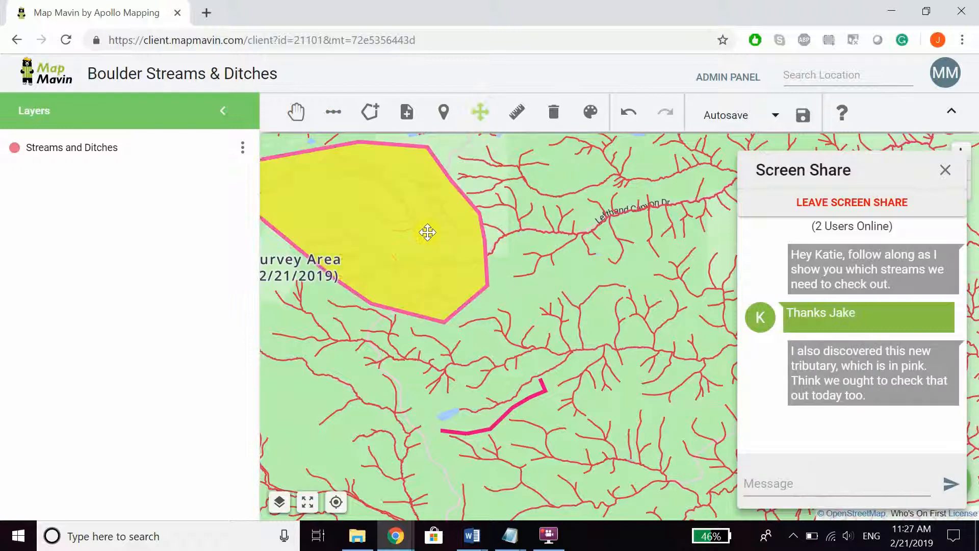
{"action": "left_click_drag", "start_coordinate": [428, 233], "coordinate": [403, 232]}
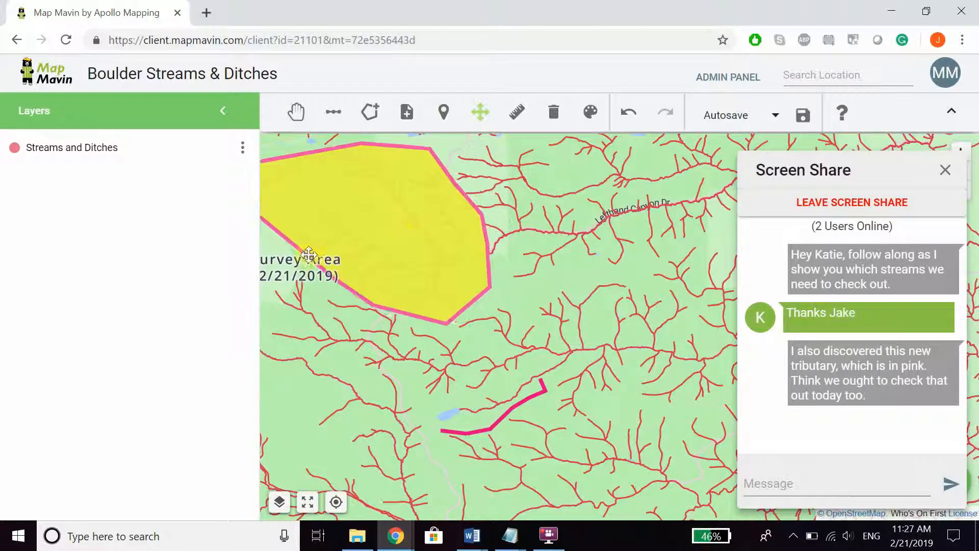
Move the "Survey Area (2/21/2019)" label slightly south so it sits below the yellow polygon's edge.
{"action": "left_click_drag", "start_coordinate": [299, 286], "coordinate": [302, 298]}
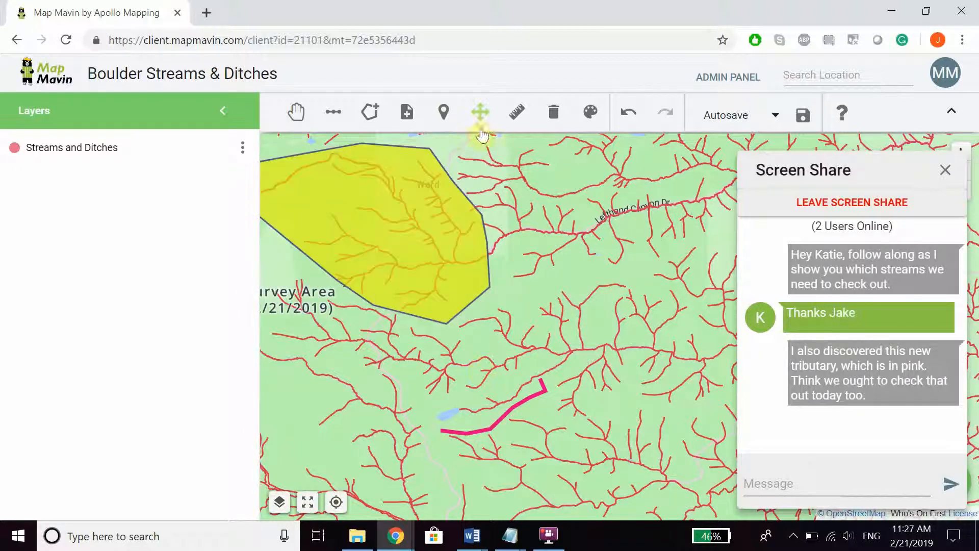
{"action": "left_click", "coordinate": [302, 111]}
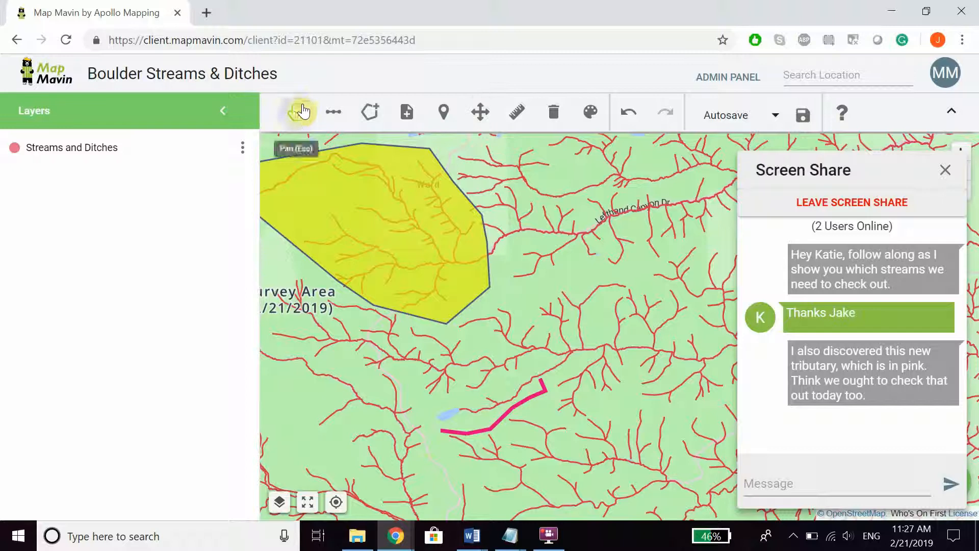
Zoom the map out to its initial extent and bring the view to the current location.
{"action": "left_click", "coordinate": [310, 502]}
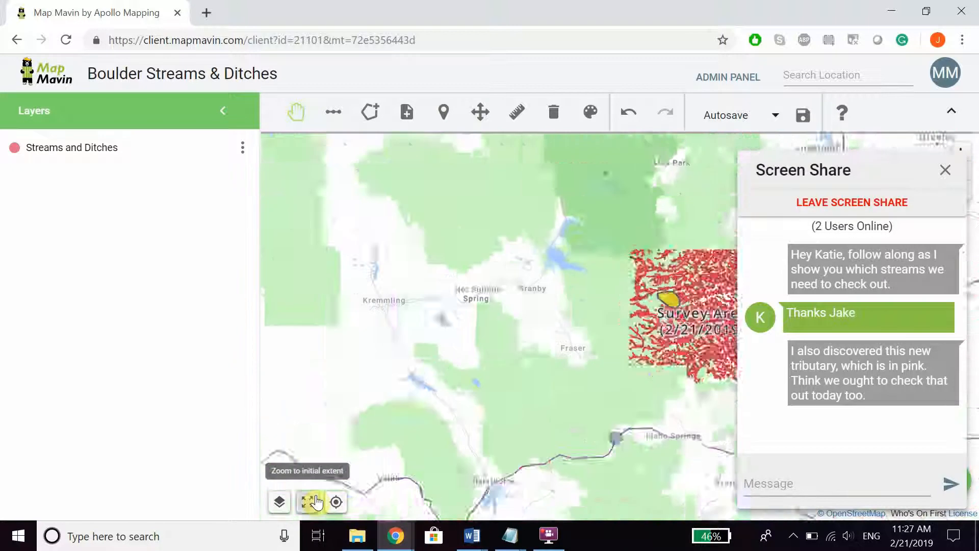
{"action": "left_click_drag", "start_coordinate": [555, 343], "coordinate": [383, 315]}
{"action": "left_click", "coordinate": [336, 502]}
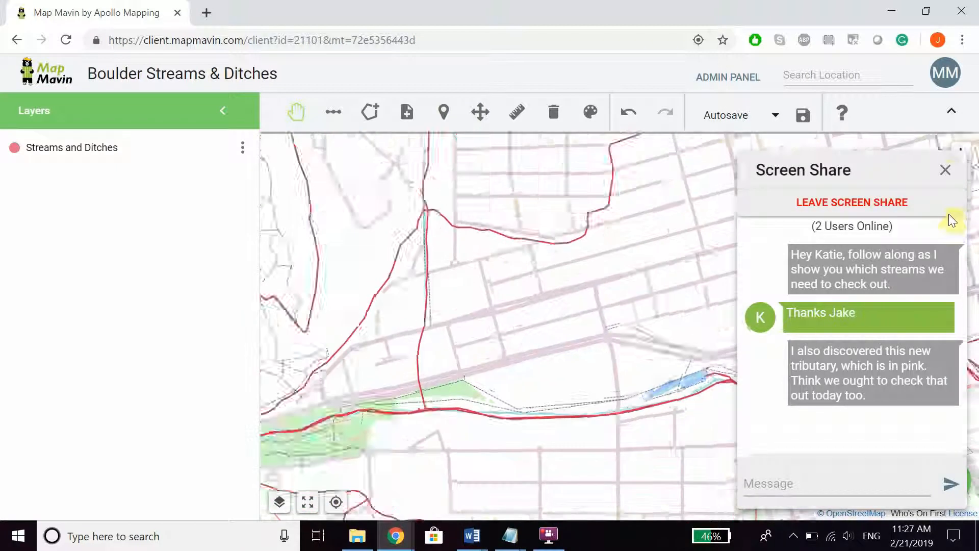
Close the Screen Share chat and look over the streets and streams around the current location.
{"action": "left_click", "coordinate": [944, 168]}
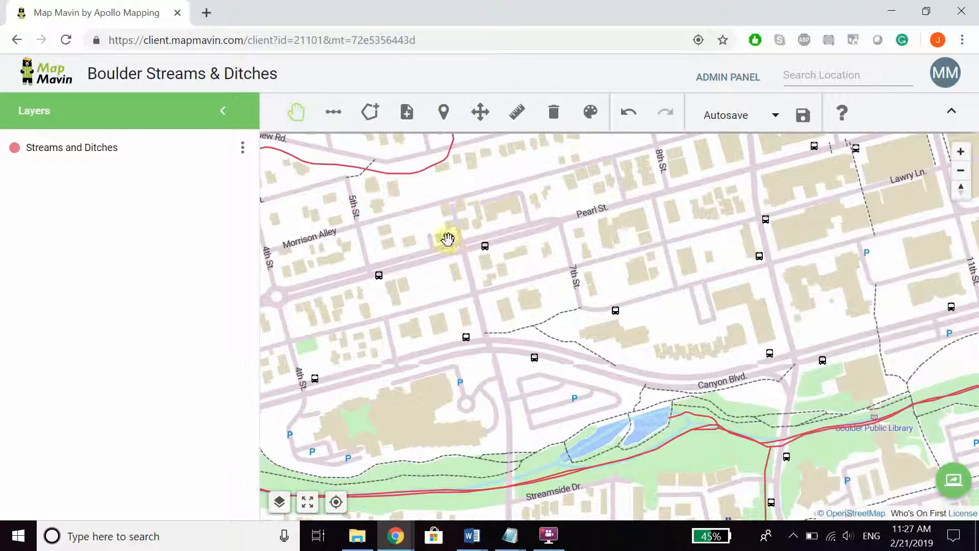
{"action": "left_click_drag", "start_coordinate": [446, 236], "coordinate": [547, 254]}
{"action": "scroll", "coordinate": [527, 292], "scroll_direction": "down", "scroll_amount": 1}
{"action": "left_click_drag", "start_coordinate": [592, 365], "coordinate": [621, 310]}
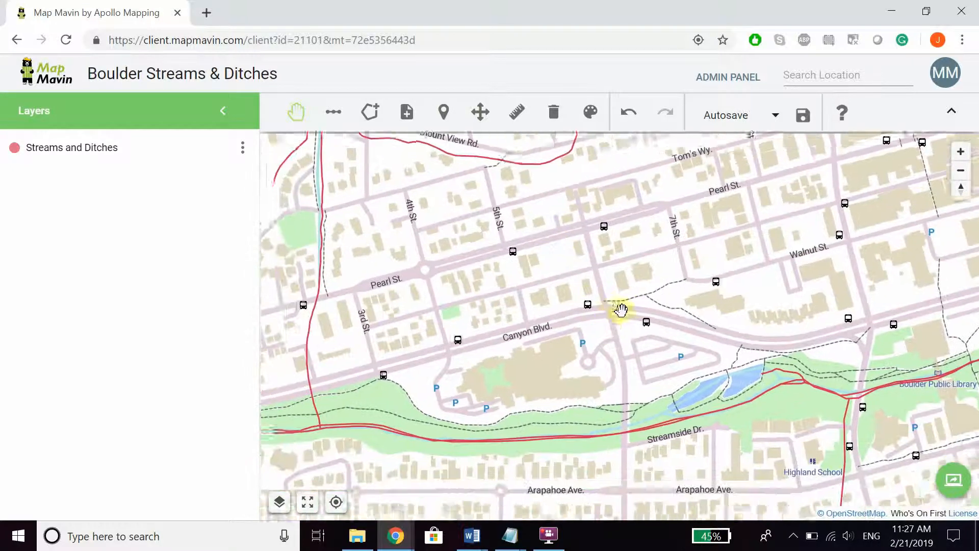
{"action": "scroll", "coordinate": [535, 306], "scroll_direction": "down", "scroll_amount": 4}
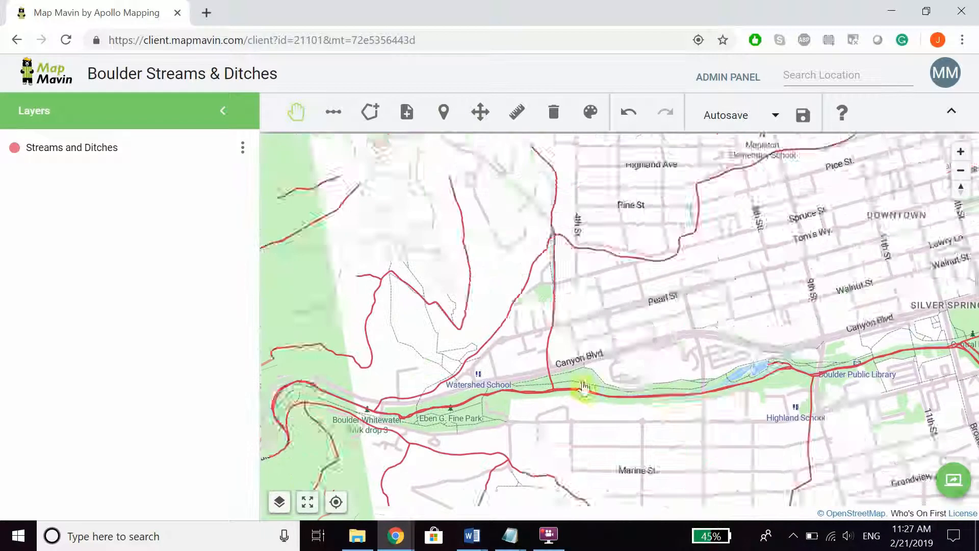
Return the map to its initial extent and change the base map to Satellite.
{"action": "left_click", "coordinate": [308, 502]}
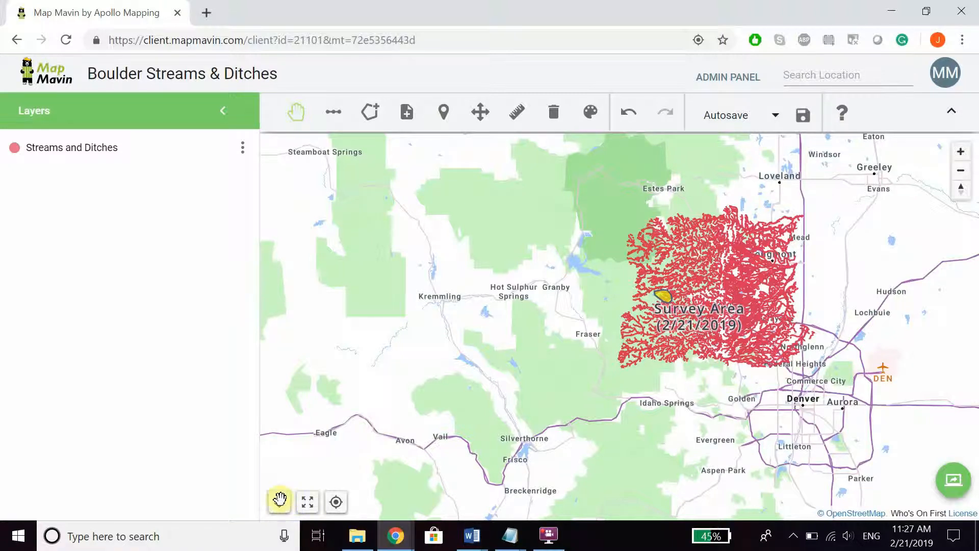
{"action": "scroll", "coordinate": [279, 499], "scroll_direction": "down", "scroll_amount": 3}
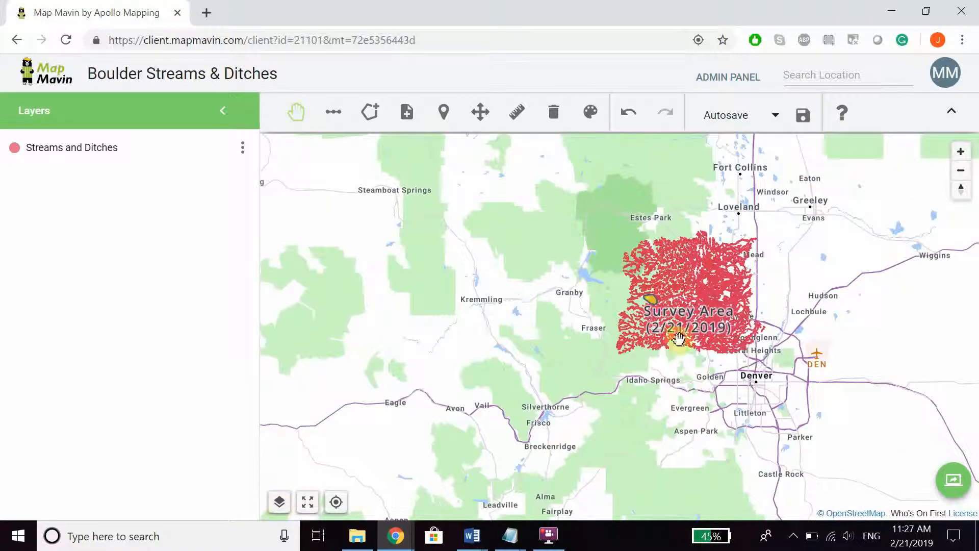
{"action": "left_click_drag", "start_coordinate": [662, 324], "coordinate": [659, 325]}
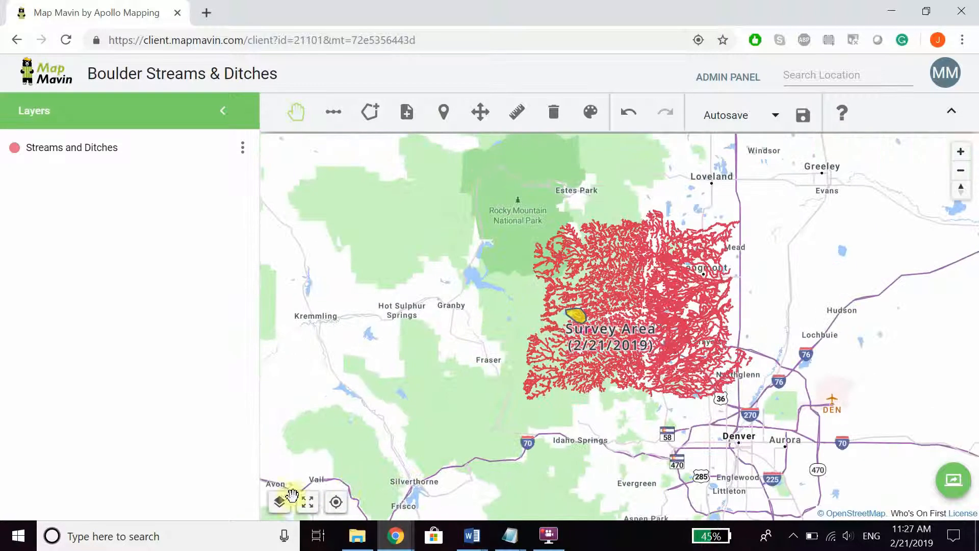
{"action": "left_click", "coordinate": [279, 505]}
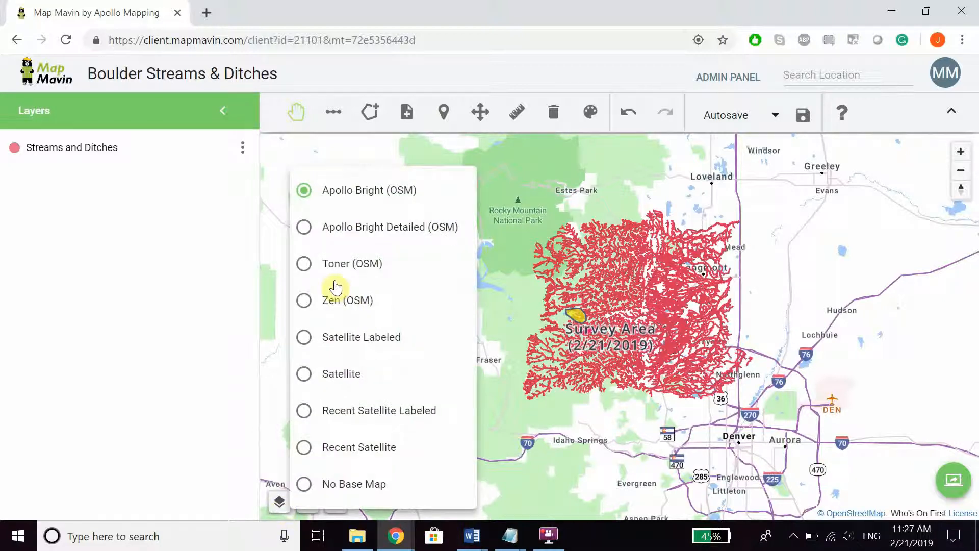
{"action": "left_click", "coordinate": [305, 374]}
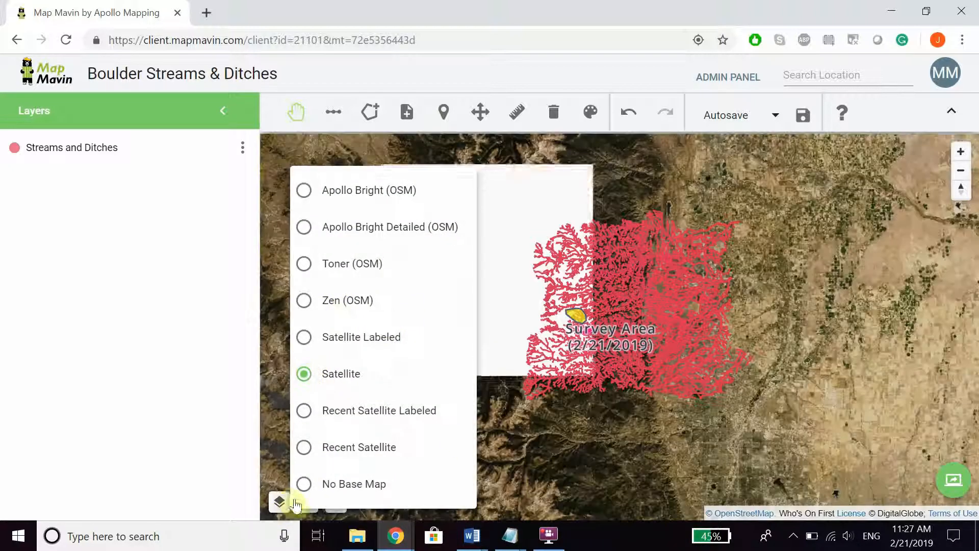
{"action": "left_click", "coordinate": [280, 504]}
Examine the survey area and the pink tributary line up close against the satellite imagery.
{"action": "scroll", "coordinate": [562, 365], "scroll_direction": "up", "scroll_amount": 1}
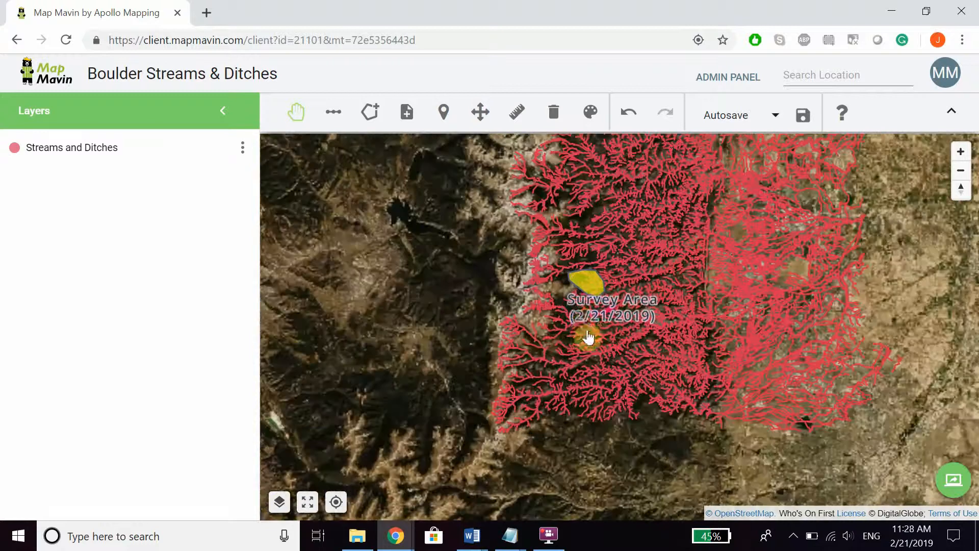
{"action": "scroll", "coordinate": [587, 321], "scroll_direction": "up", "scroll_amount": 3}
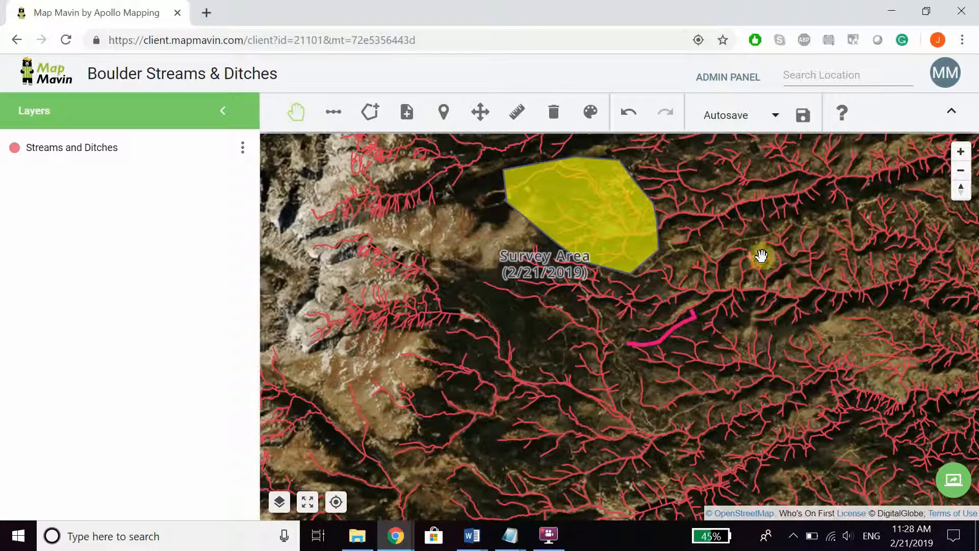
{"action": "left_click_drag", "start_coordinate": [763, 255], "coordinate": [730, 278]}
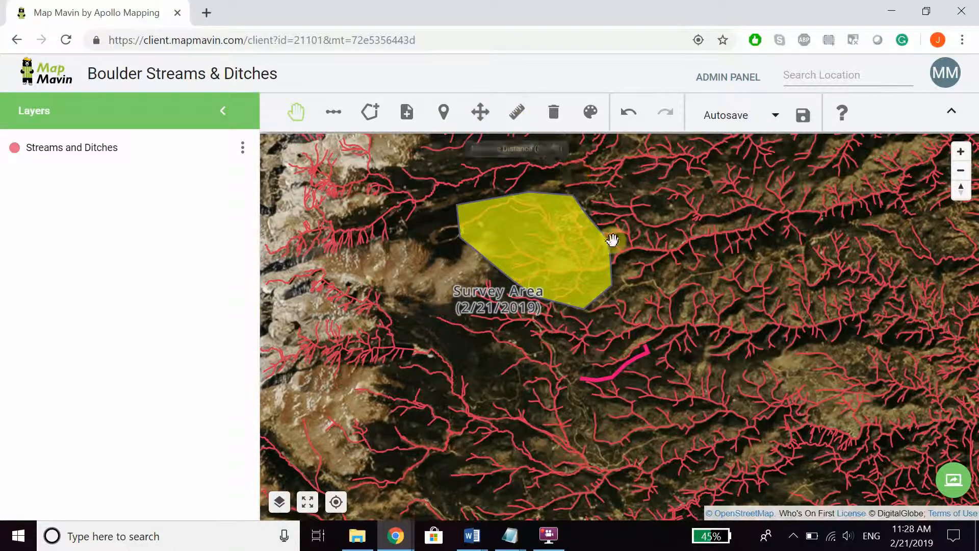
{"action": "scroll", "coordinate": [612, 250], "scroll_direction": "up", "scroll_amount": 2}
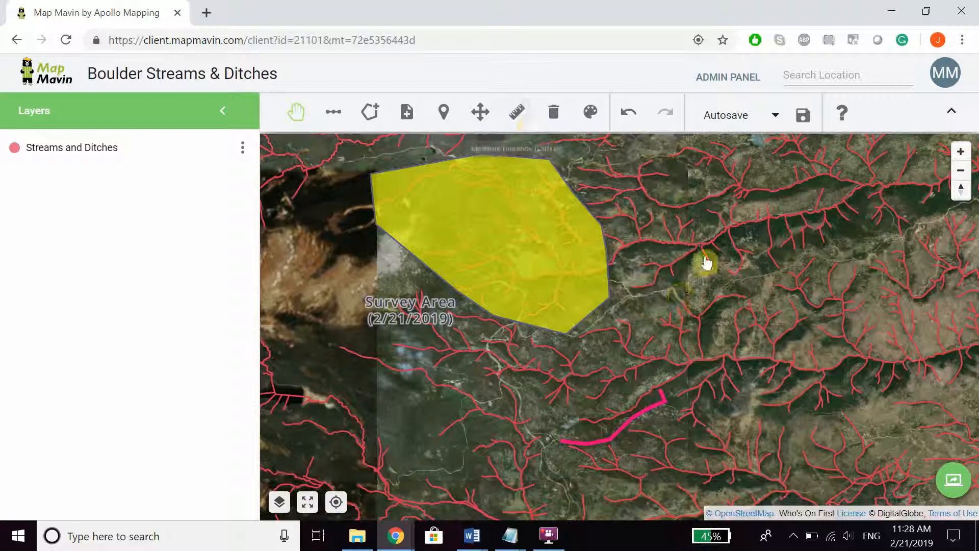
{"action": "left_click_drag", "start_coordinate": [673, 283], "coordinate": [666, 271]}
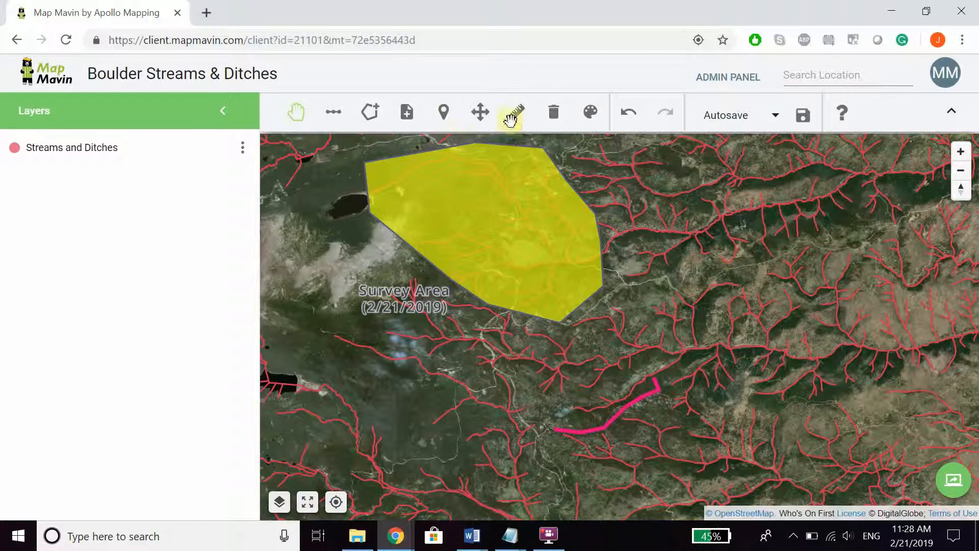
{"action": "double_click", "coordinate": [606, 301]}
{"action": "left_click_drag", "start_coordinate": [635, 339], "coordinate": [585, 266]}
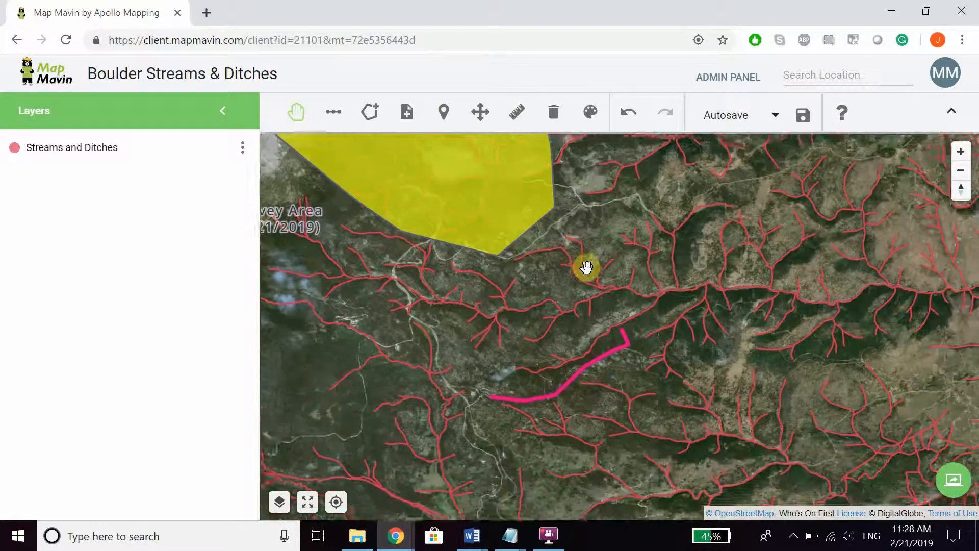
{"action": "scroll", "coordinate": [601, 310], "scroll_direction": "up", "scroll_amount": 3}
Measure the distance along the pink tributary line, following its bends from the northeast end to the southwest end.
{"action": "left_click", "coordinate": [514, 121]}
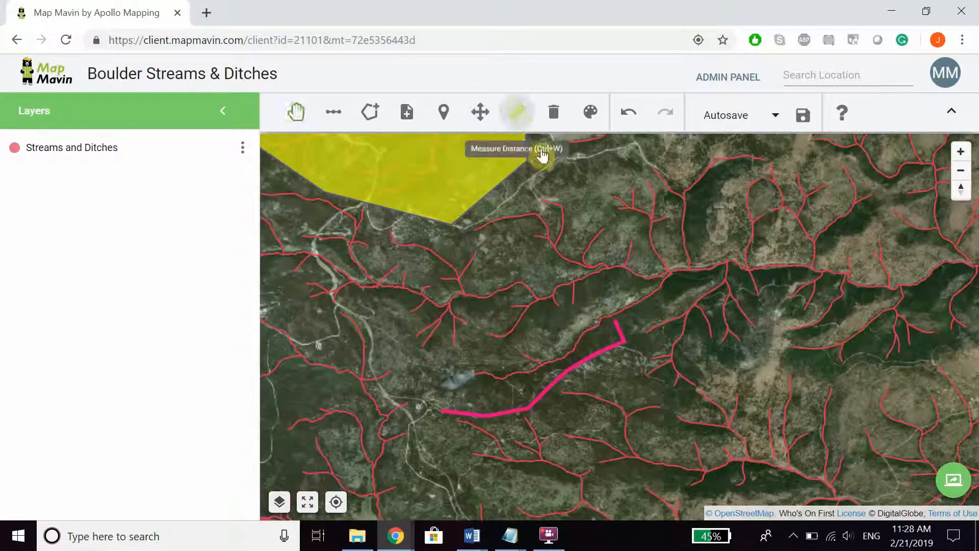
{"action": "left_click", "coordinate": [616, 322]}
{"action": "left_click", "coordinate": [626, 342]}
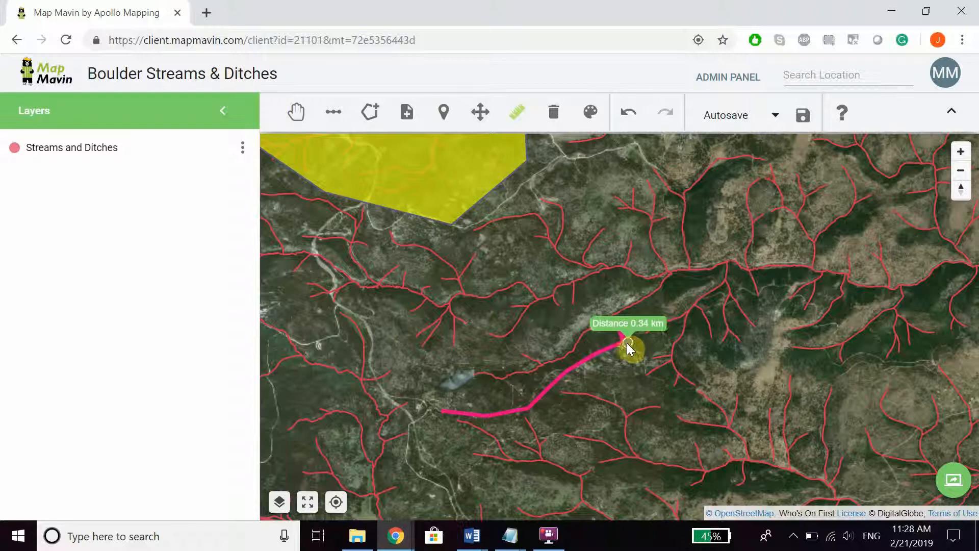
{"action": "left_click", "coordinate": [567, 372]}
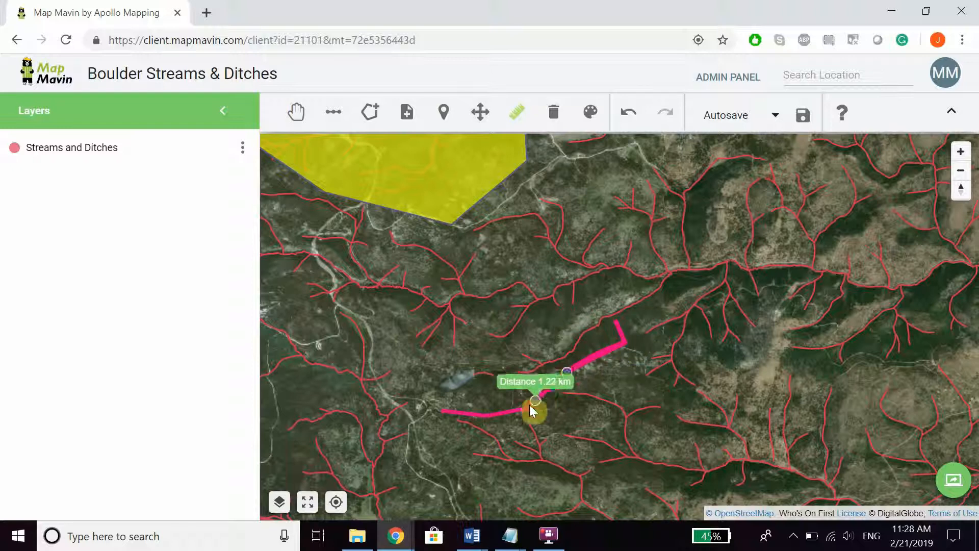
{"action": "left_click", "coordinate": [522, 409]}
{"action": "left_click", "coordinate": [483, 420]}
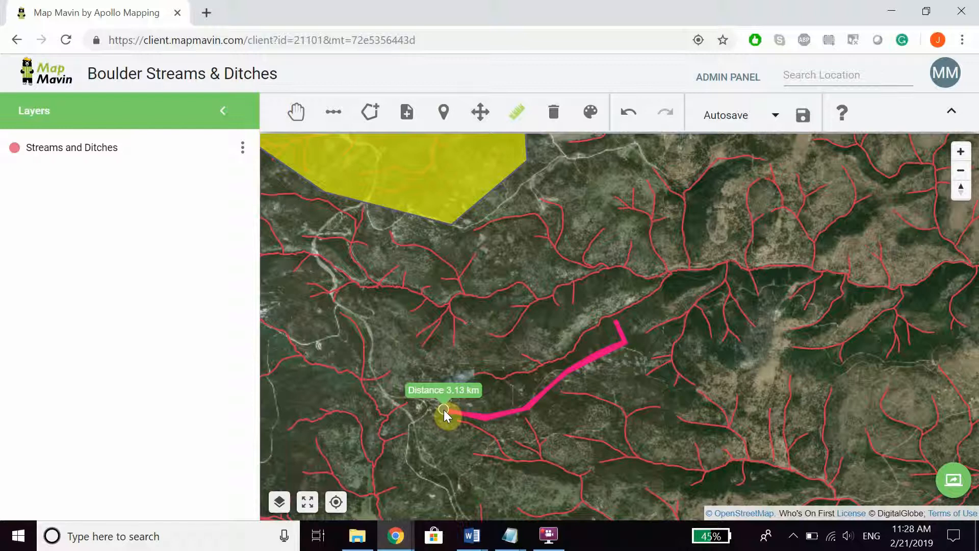
{"action": "double_click", "coordinate": [443, 409]}
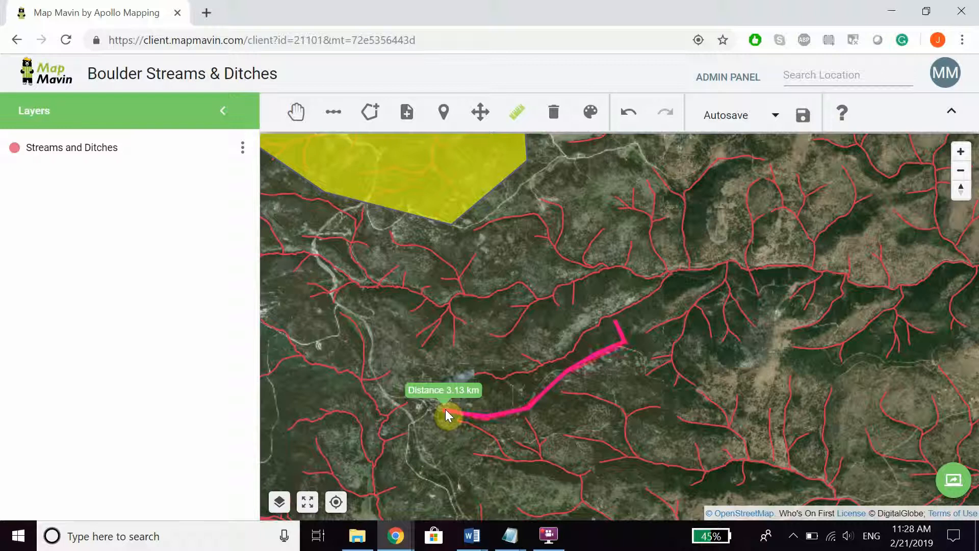